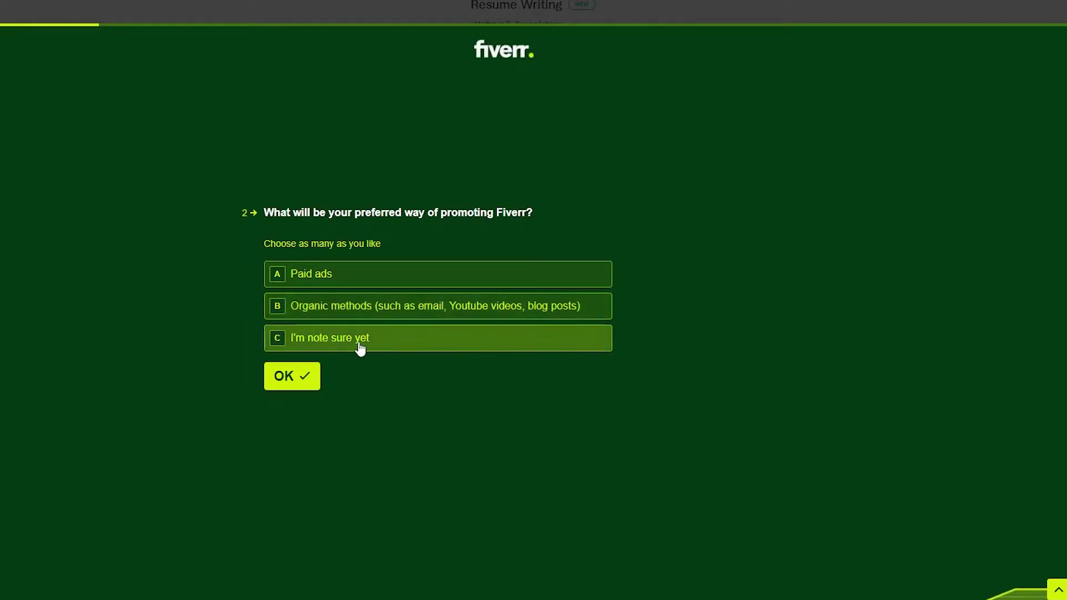
# Step: Answer the plan quiz with organic promotion methods, an audience of specialists in their field, and frequent use of Fiverr
pyautogui.click(309, 306)
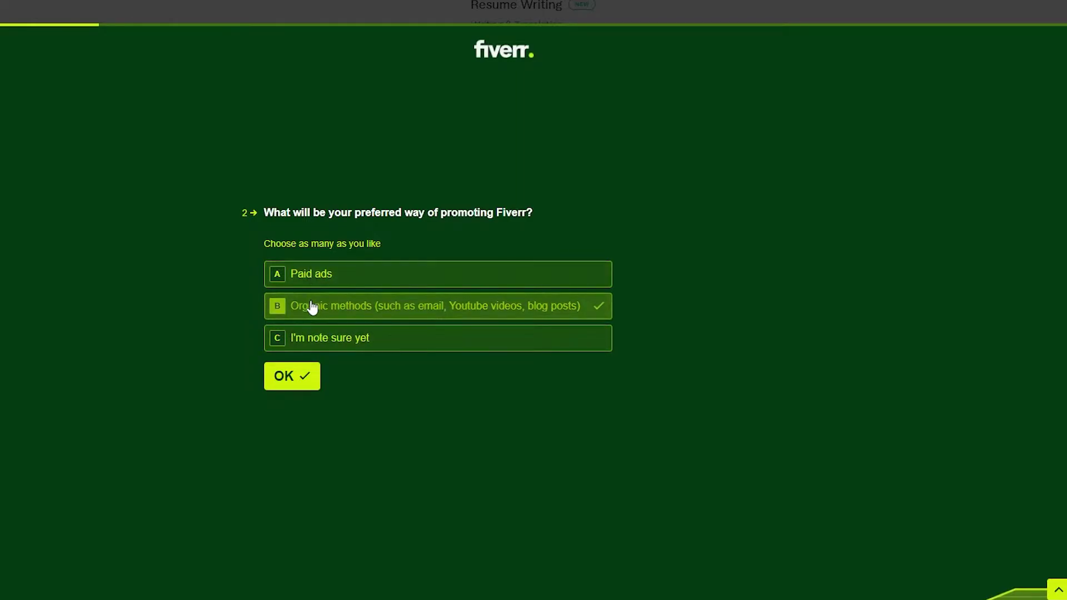
pyautogui.click(290, 382)
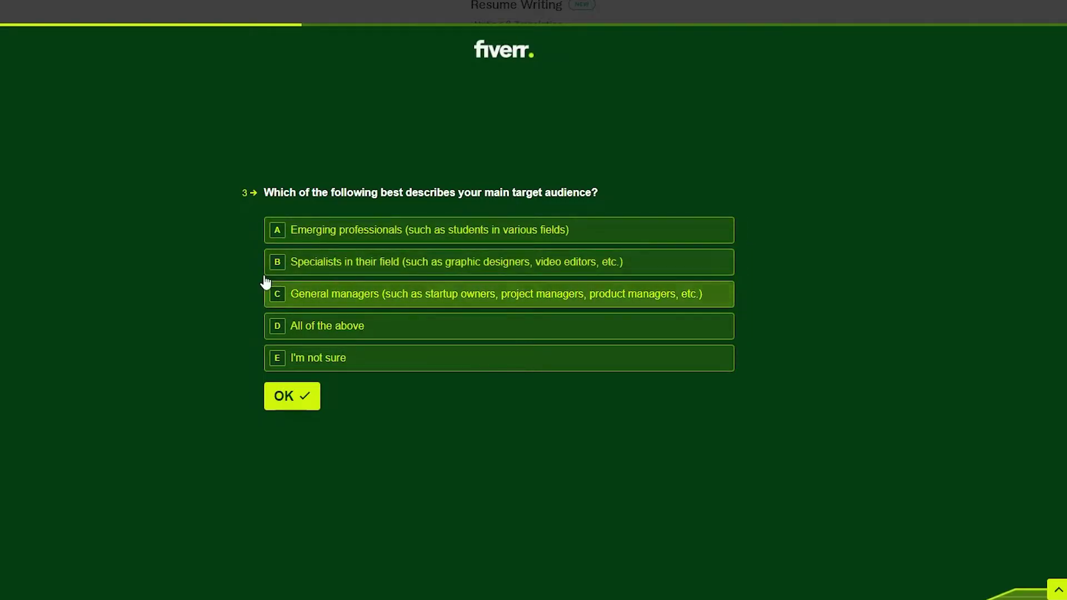
pyautogui.click(350, 265)
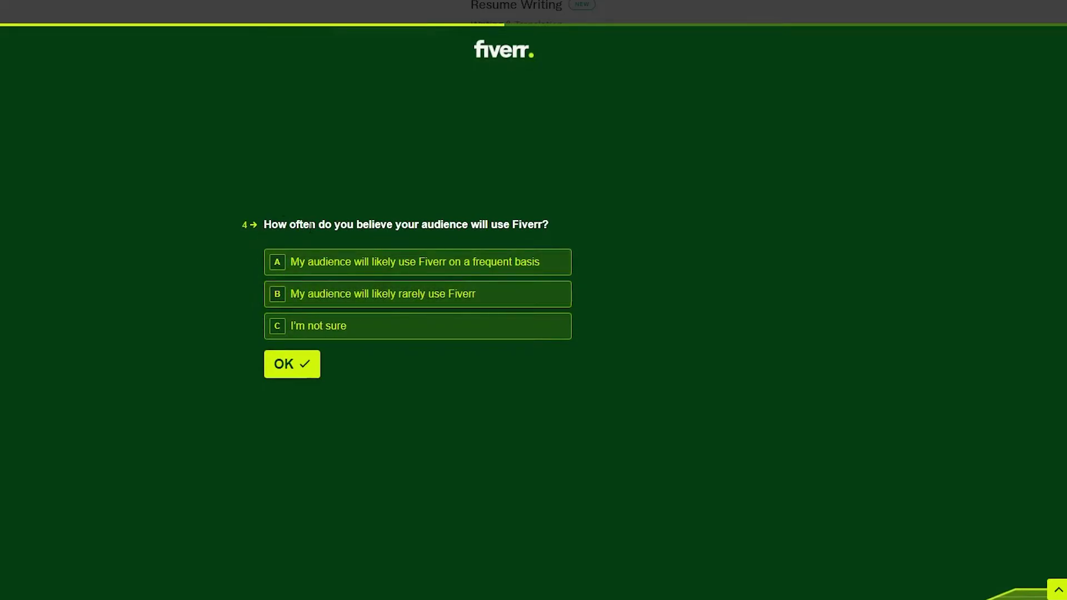
pyautogui.click(295, 272)
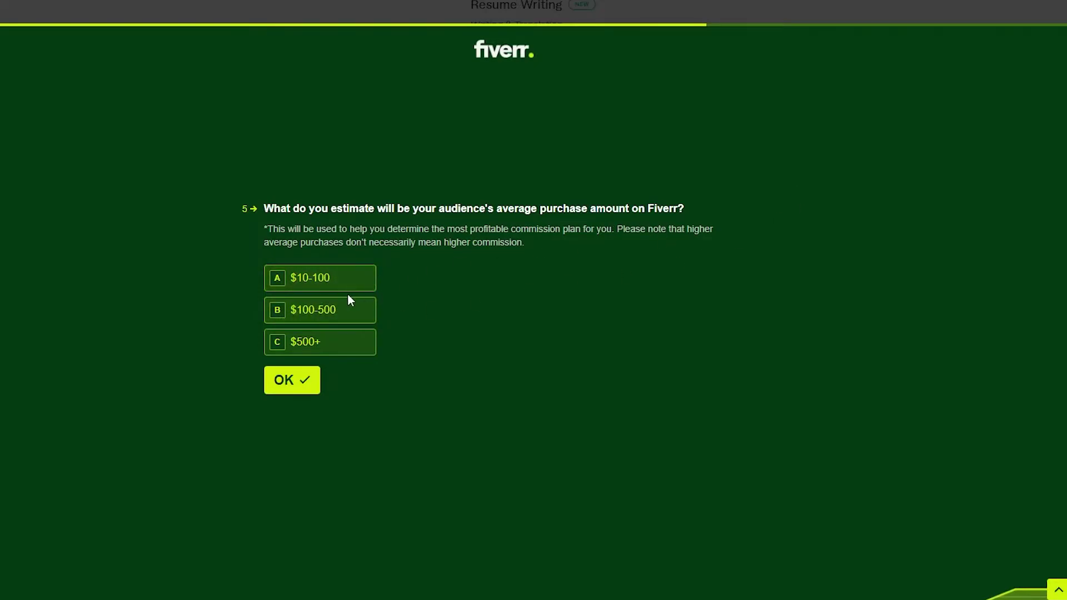
# Step: Choose $100-500 as the average purchase and secondary source of income as the statement, and submit the quiz
pyautogui.click(324, 314)
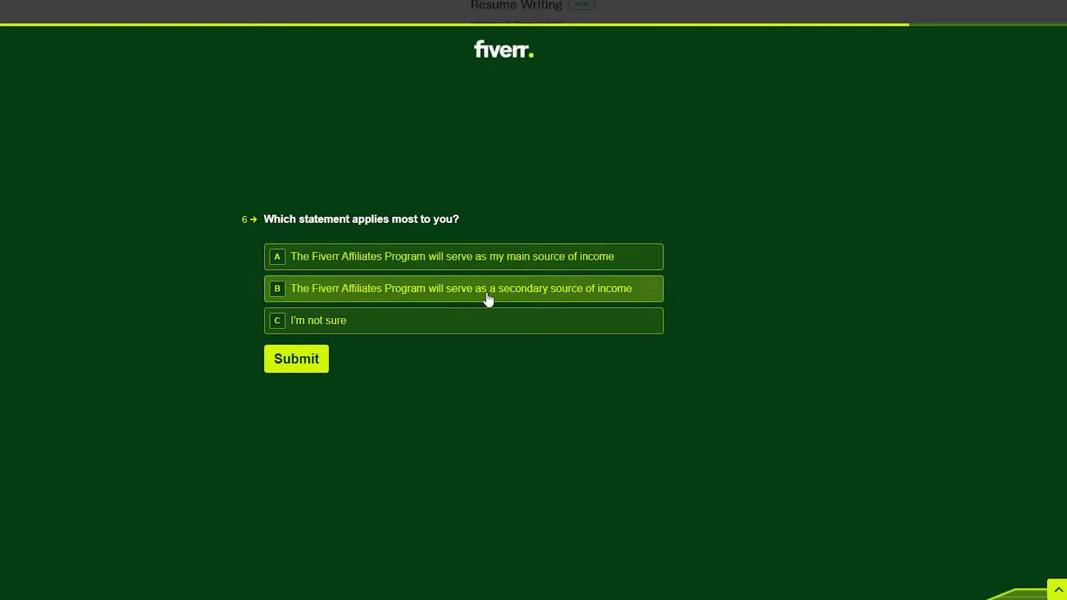
pyautogui.click(467, 288)
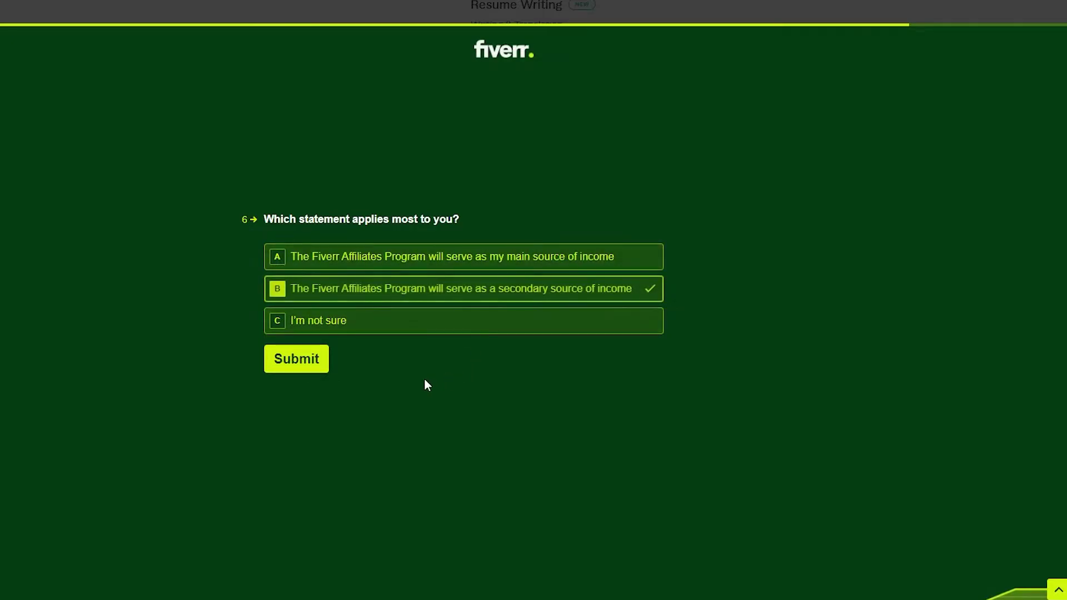
pyautogui.click(310, 369)
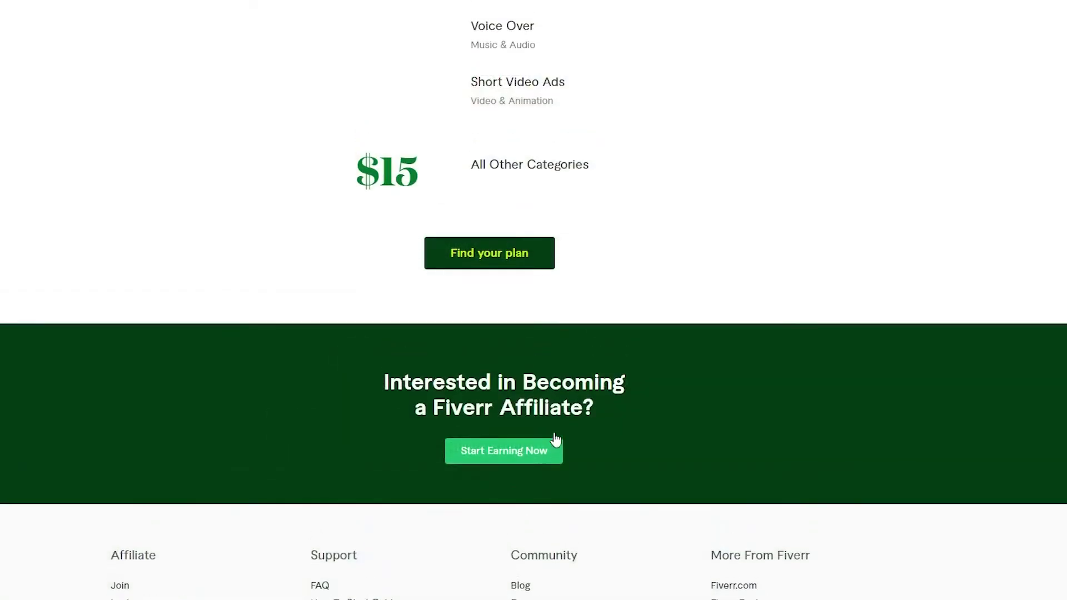
# Step: Review the commission rates, the steps for joining as an affiliate and the products available to promote
pyautogui.scroll(15, 553, 450)
pyautogui.scroll(10, 554, 456)
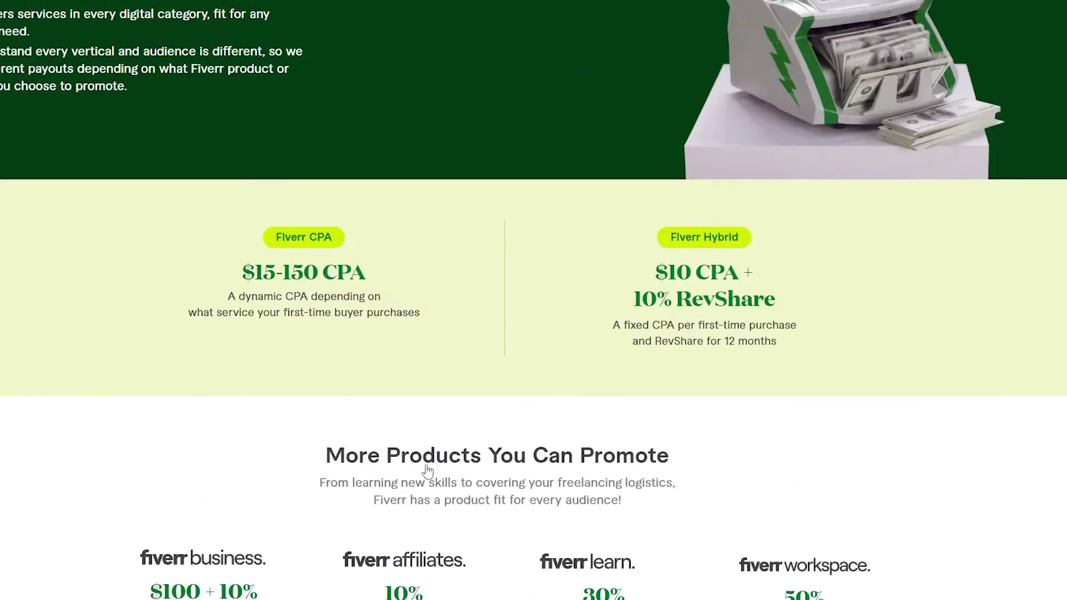
pyautogui.scroll(-3, 272, 500)
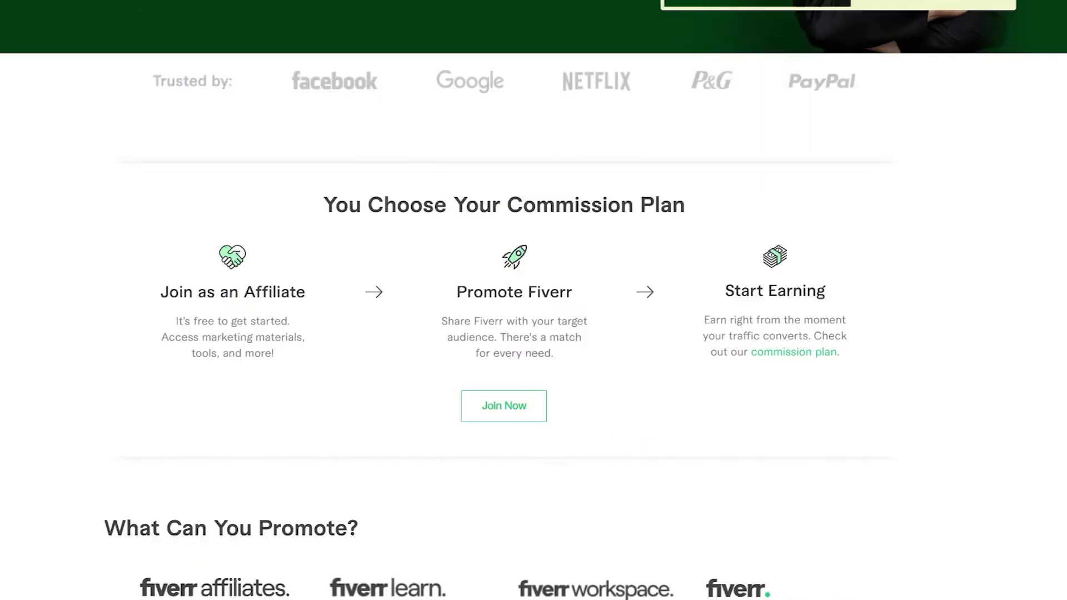
pyautogui.scroll(-2, 314, 155)
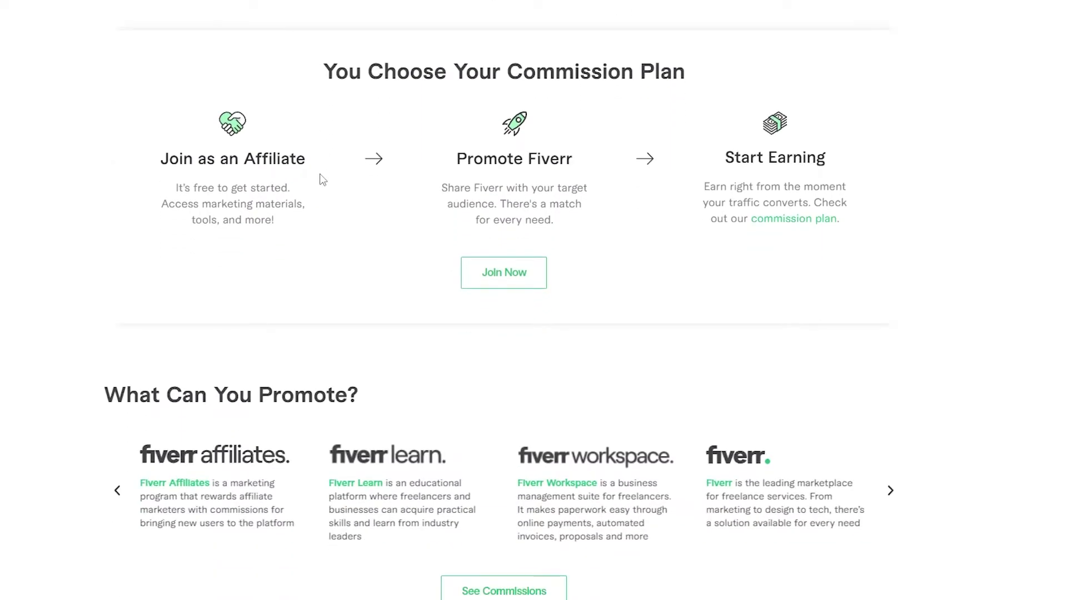
pyautogui.scroll(8, 423, 378)
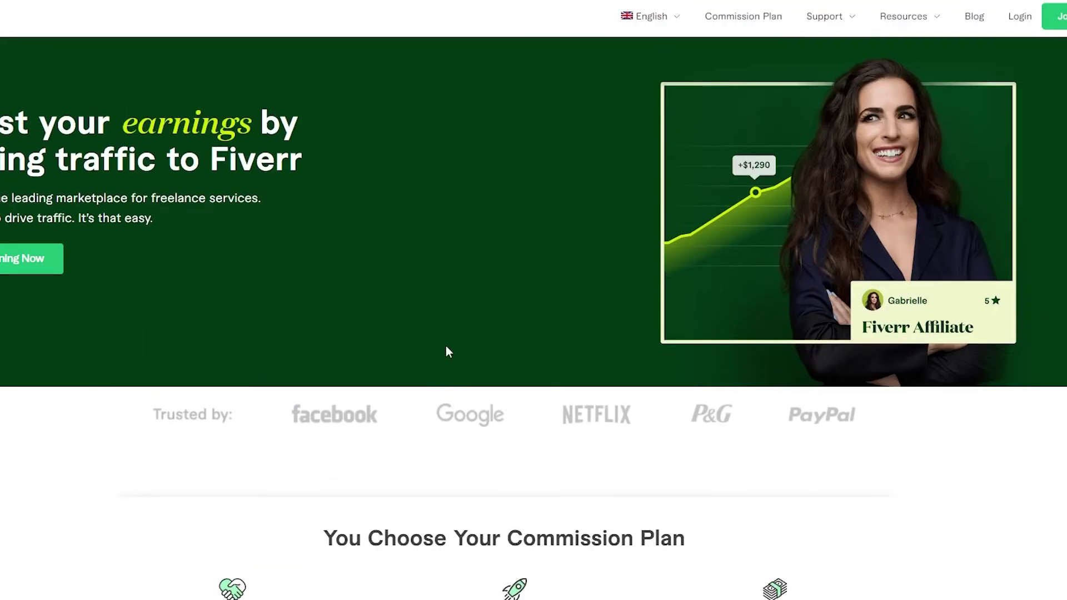
pyautogui.scroll(-1, 444, 309)
pyautogui.scroll(-5, 462, 515)
pyautogui.scroll(6, 720, 279)
pyautogui.scroll(-4, 575, 228)
pyautogui.scroll(3, 586, 509)
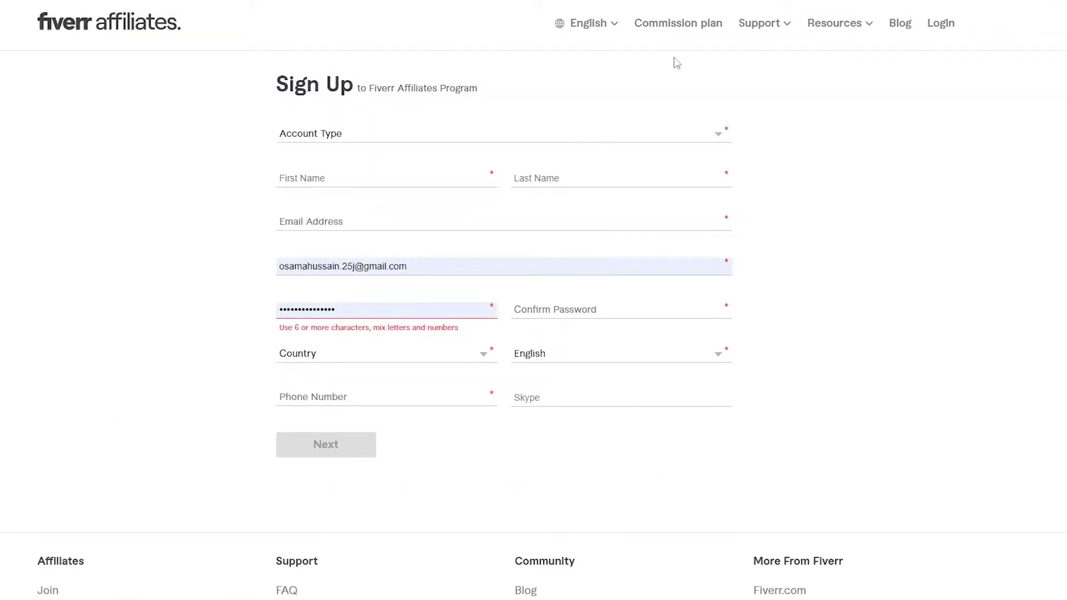
pyautogui.moveTo(264, 90); pyautogui.dragTo(492, 99)
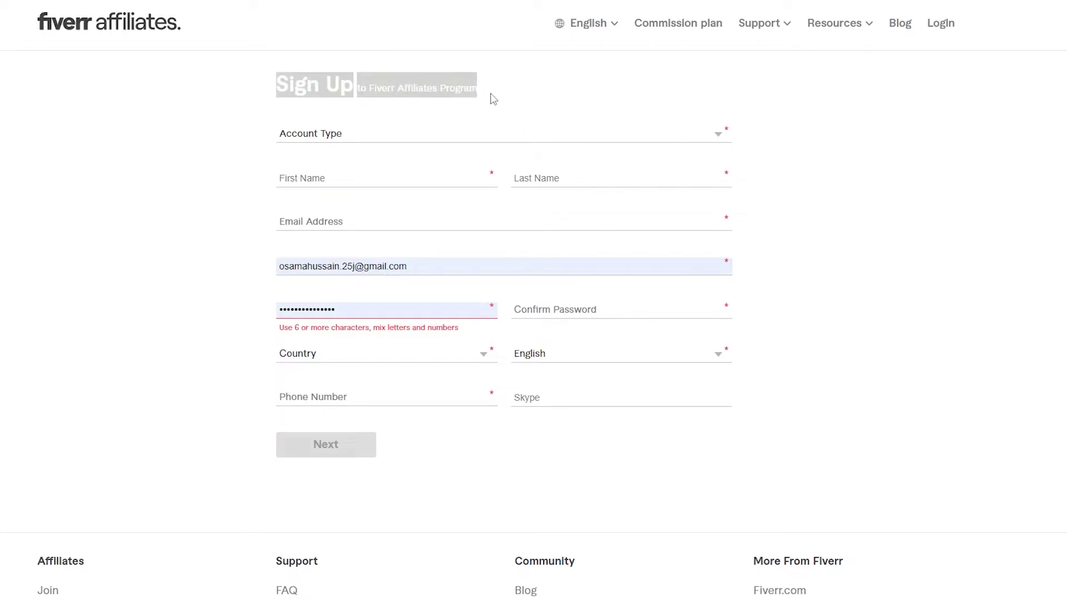
pyautogui.click(513, 80)
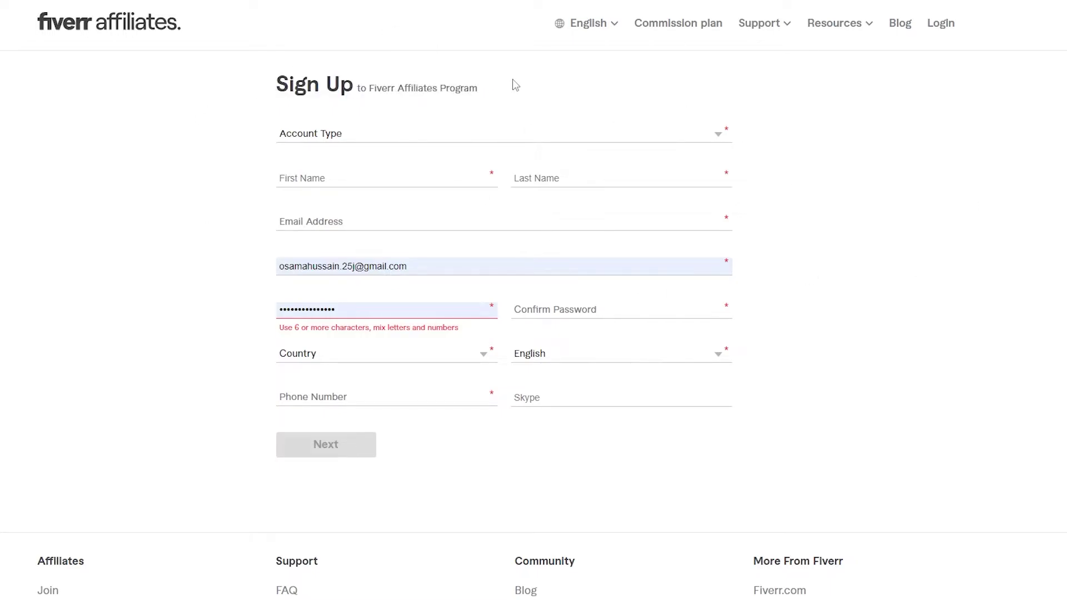
pyautogui.click(949, 27)
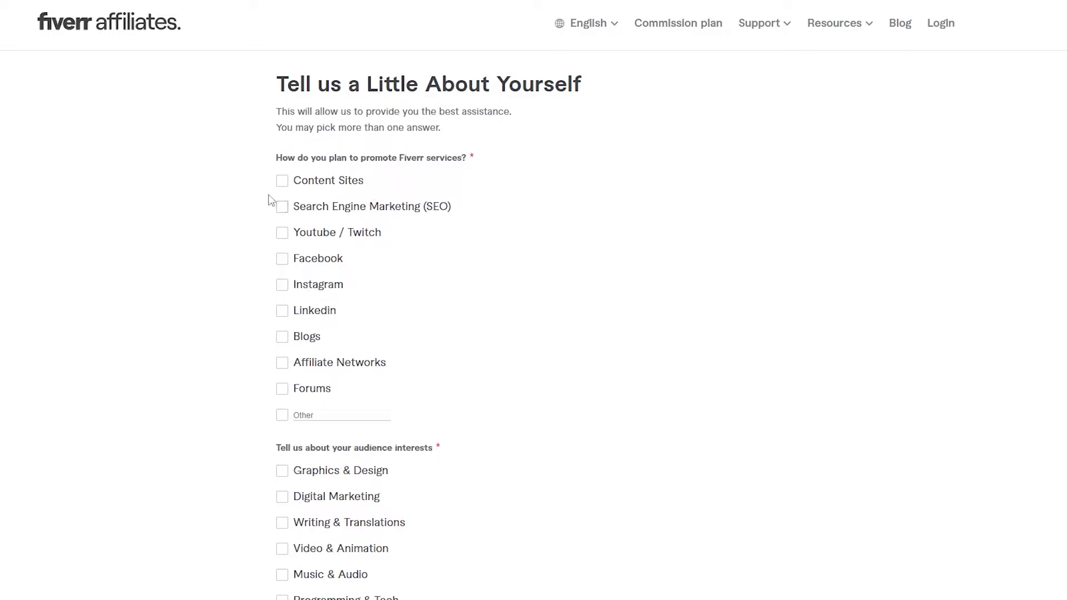
# Step: Select Facebook, Instagram, Linkedin, Blogs, Affiliate Networks and Forums as the ways to promote Fiverr services
pyautogui.scroll(-1, 393, 429)
pyautogui.scroll(1, 333, 400)
pyautogui.click(284, 365)
pyautogui.click(282, 286)
pyautogui.click(283, 310)
pyautogui.click(282, 337)
pyautogui.click(283, 389)
# Step: Select Graphics & Design, Digital Marketing, Video & Animation and Programming & Tech as the audience interests
pyautogui.scroll(-2, 313, 318)
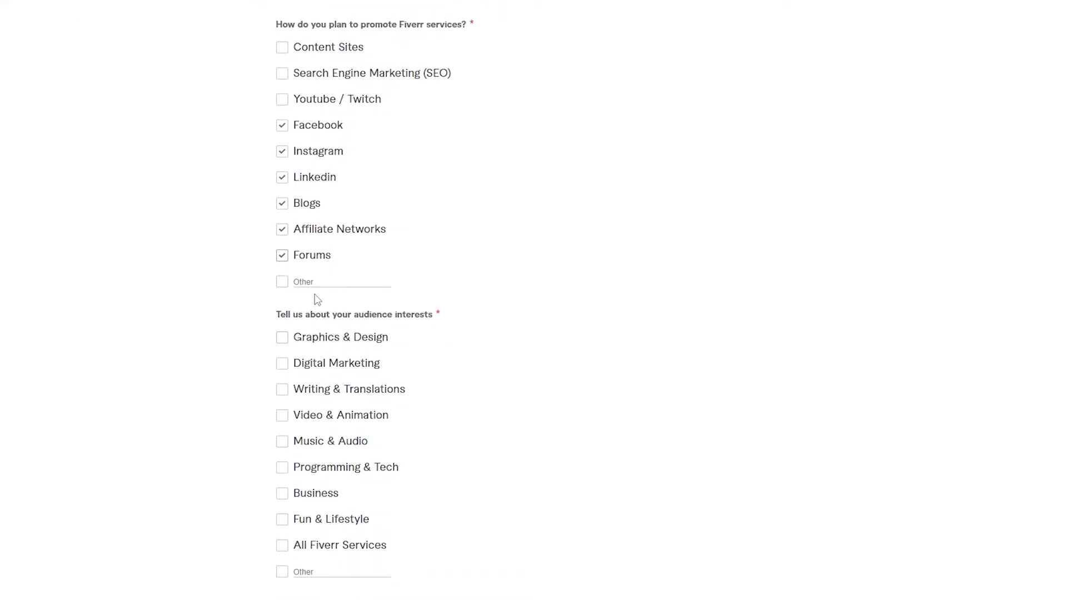
pyautogui.click(283, 340)
pyautogui.click(286, 368)
pyautogui.scroll(-1, 288, 402)
pyautogui.click(283, 352)
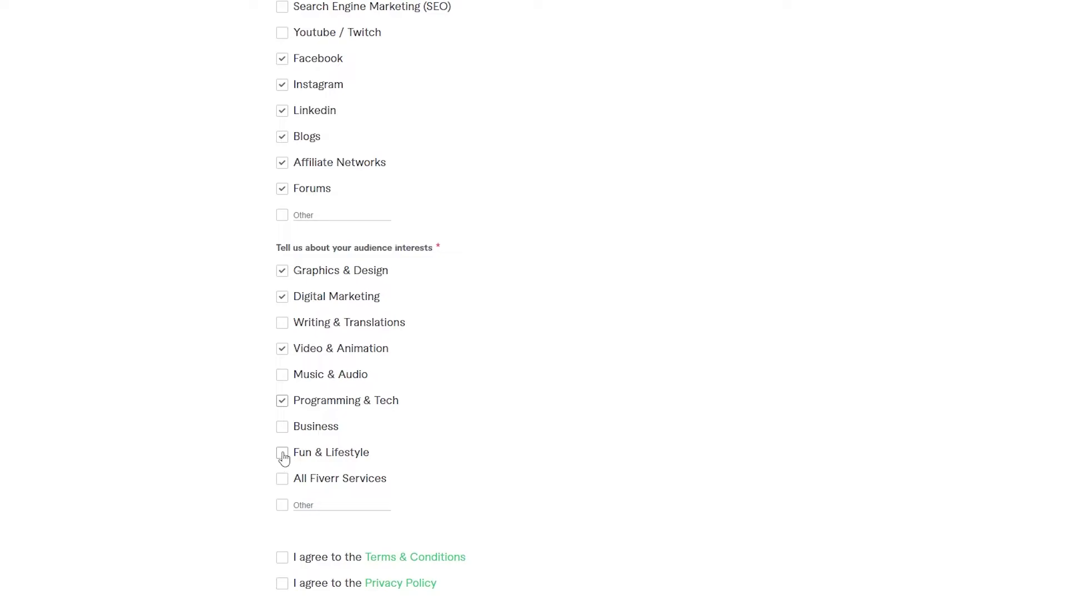
# Step: Agree to the Terms & Conditions and the Privacy Policy, and register the affiliate account
pyautogui.scroll(-3, 288, 510)
pyautogui.click(284, 360)
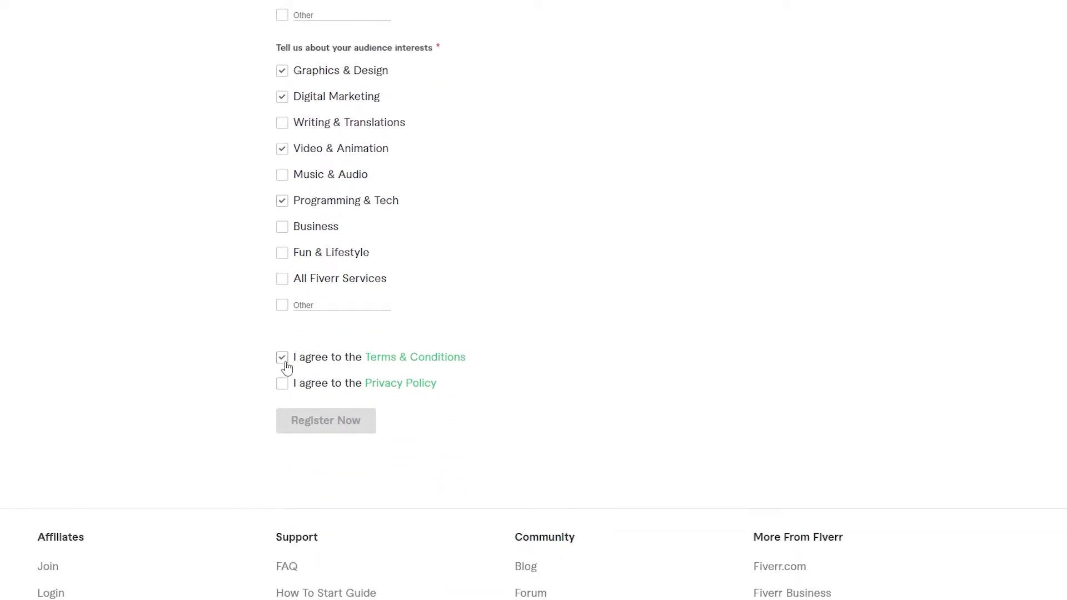
pyautogui.click(282, 383)
pyautogui.click(305, 427)
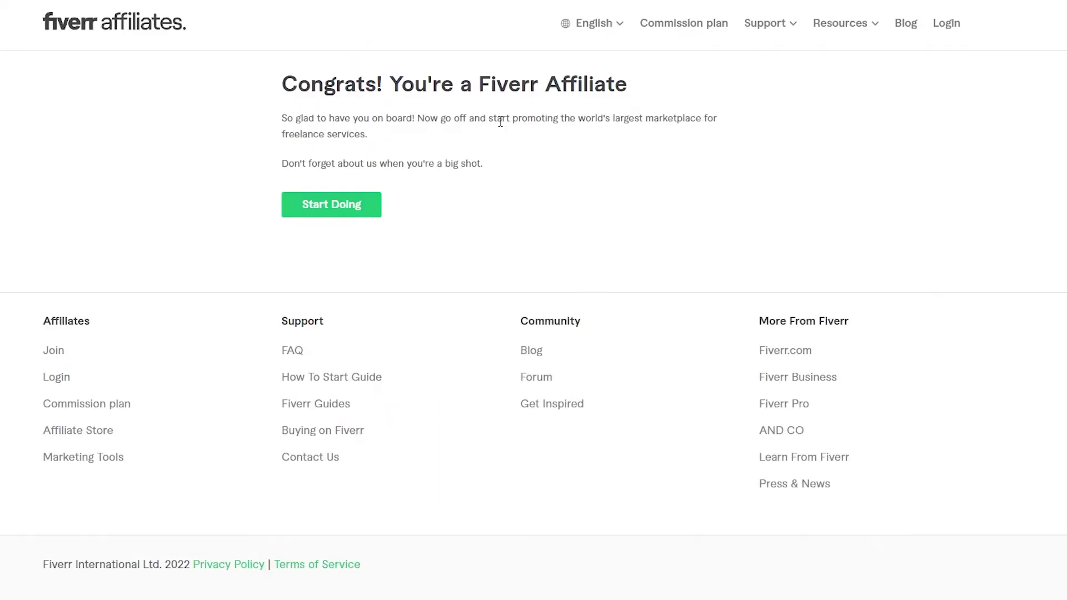
# Step: Enter the affiliate dashboard and accept the updated Terms and Conditions, Privacy Policy and promotional material consent
pyautogui.click(354, 215)
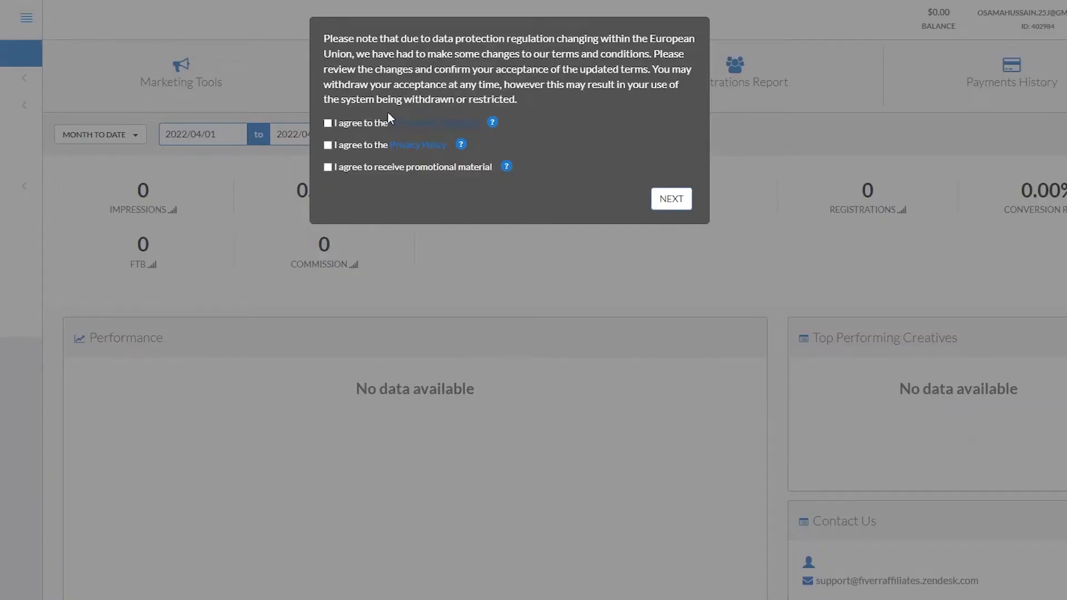
pyautogui.click(328, 123)
pyautogui.click(328, 145)
pyautogui.click(689, 194)
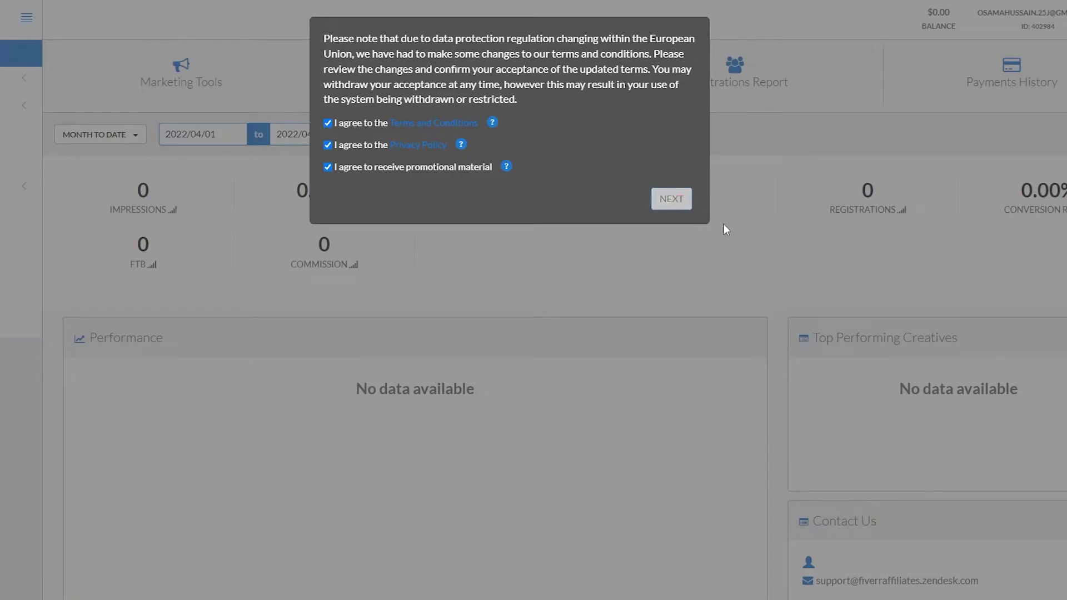
# Step: Look over the dashboard's statistics, performance, top performing creatives and contact sections
pyautogui.scroll(-1, 241, 278)
pyautogui.scroll(1, 214, 319)
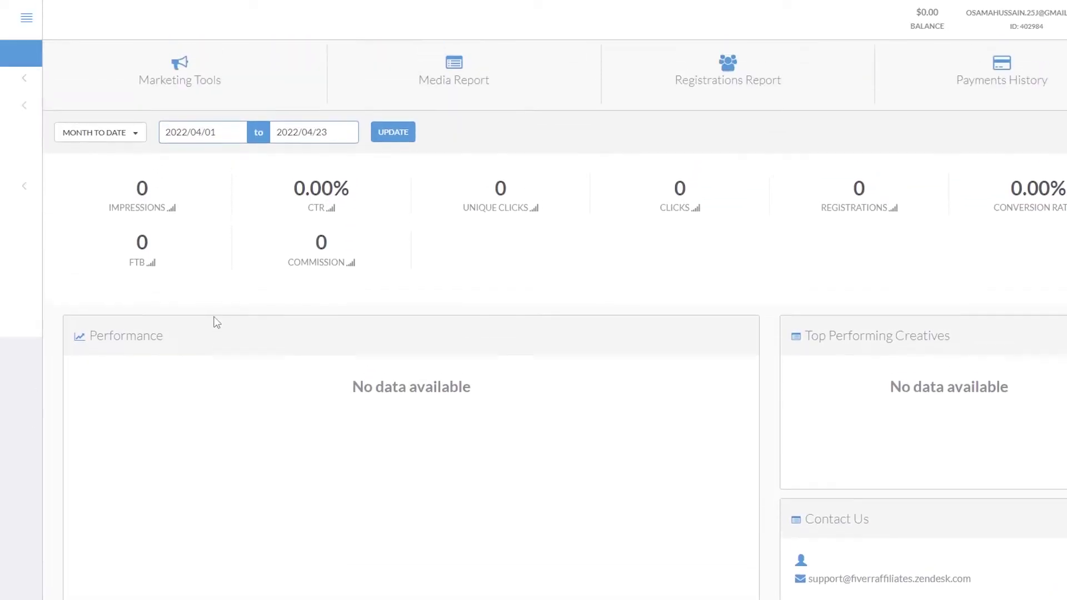
pyautogui.scroll(-2, 741, 316)
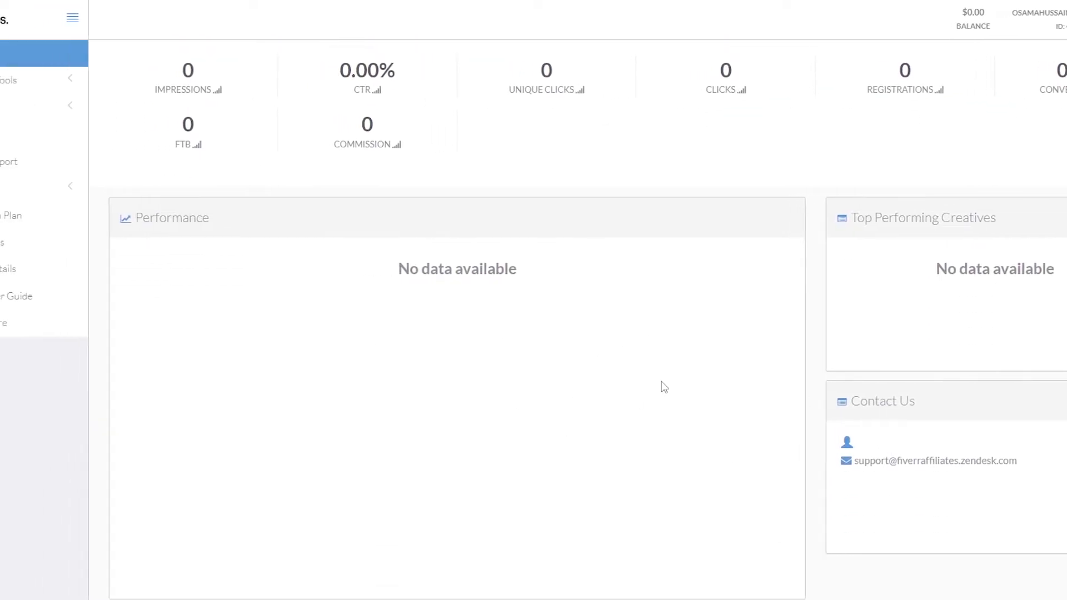
pyautogui.scroll(2, 722, 400)
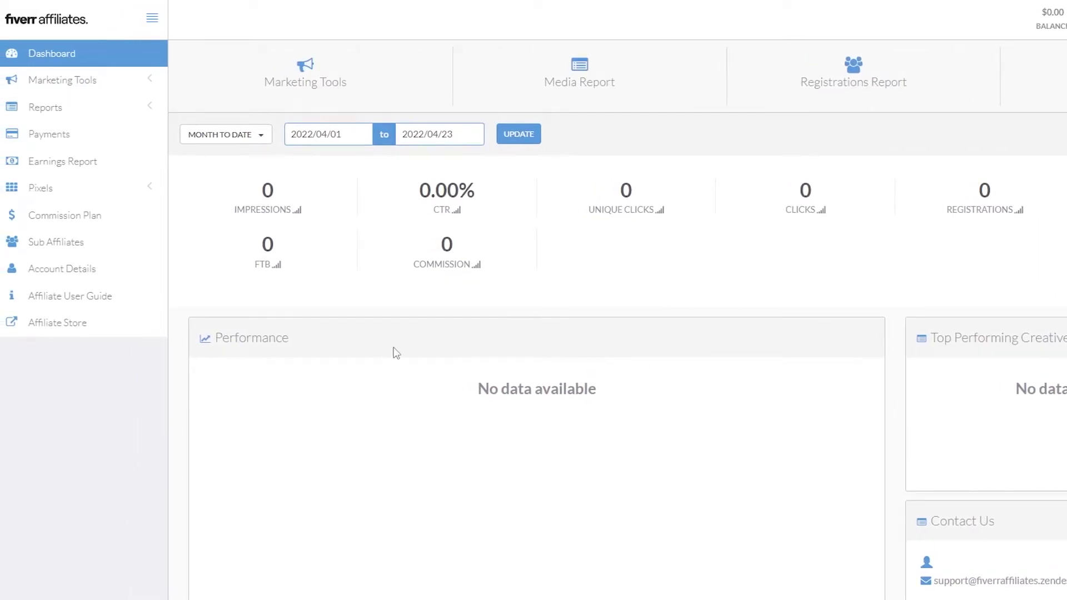
pyautogui.scroll(-2, 708, 576)
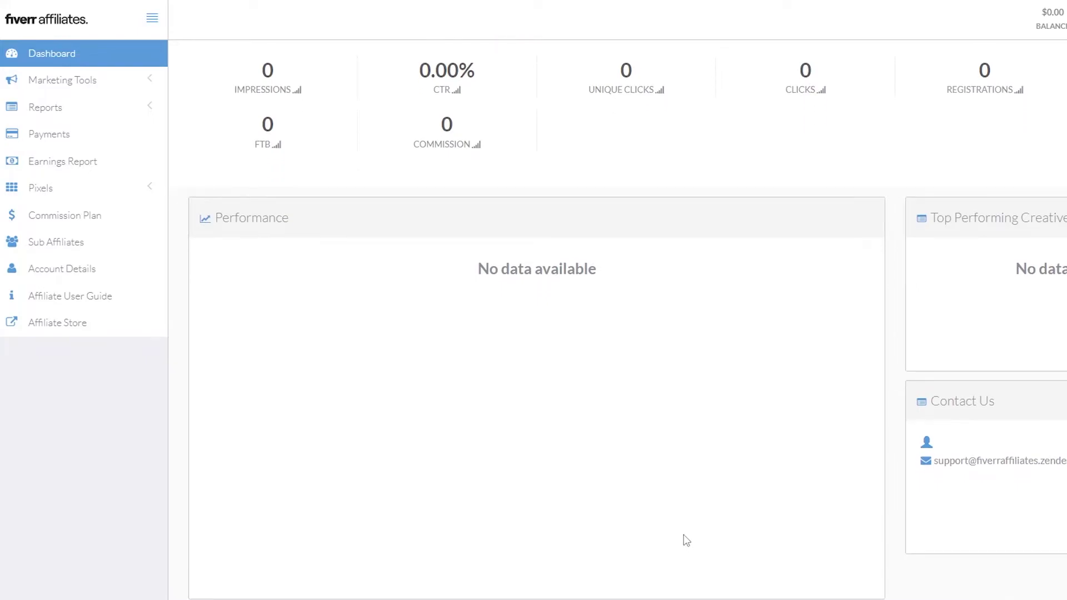
pyautogui.scroll(2, 684, 543)
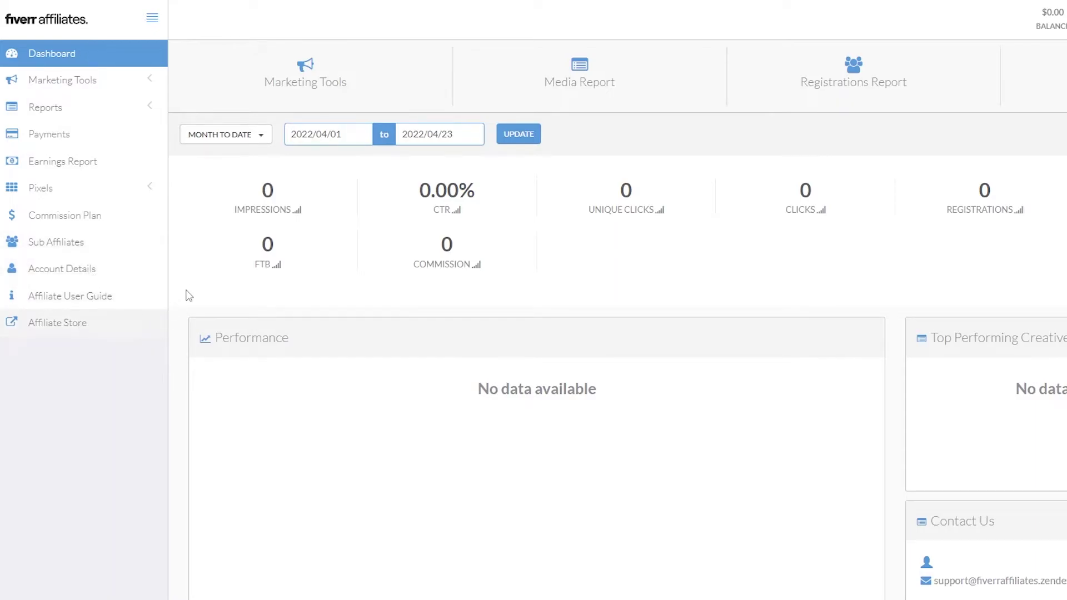
# Step: Inspect the options available under Marketing Tools, Reports and Pixels
pyautogui.click(145, 80)
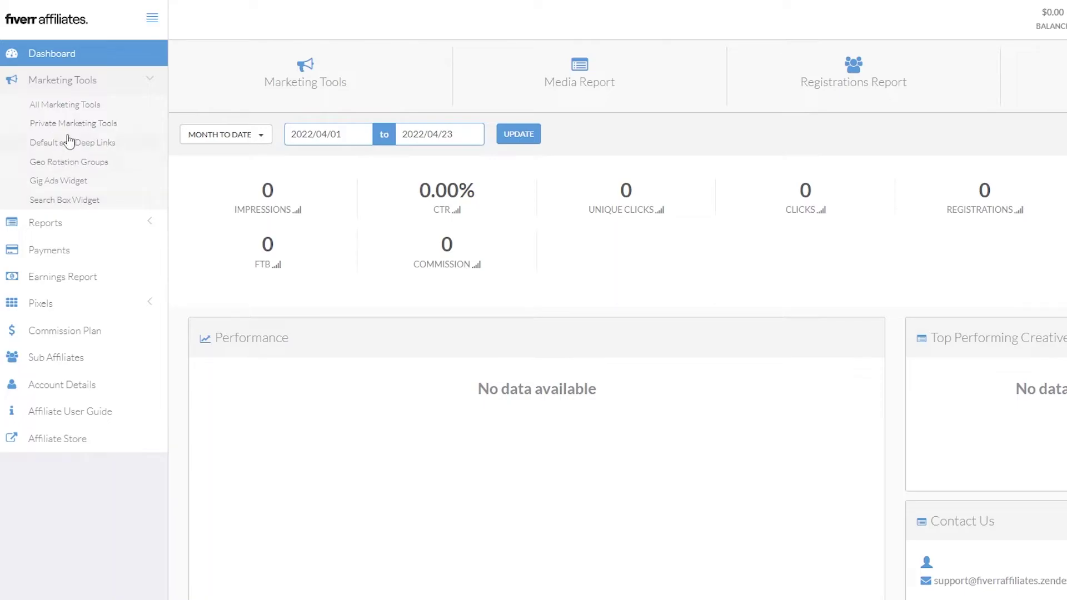
pyautogui.click(152, 82)
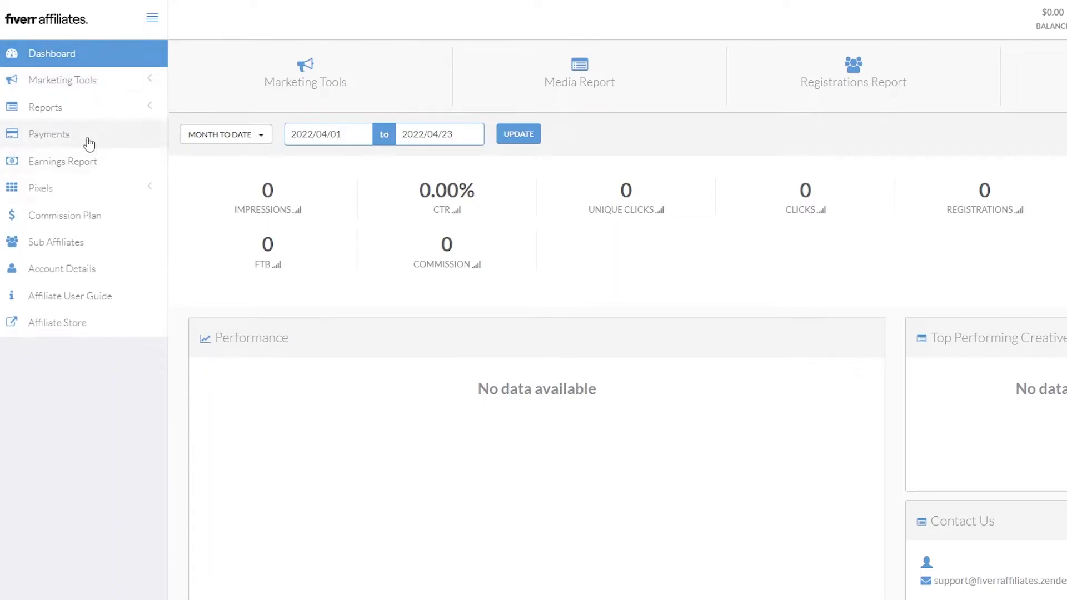
pyautogui.click(150, 115)
pyautogui.click(148, 115)
pyautogui.click(143, 199)
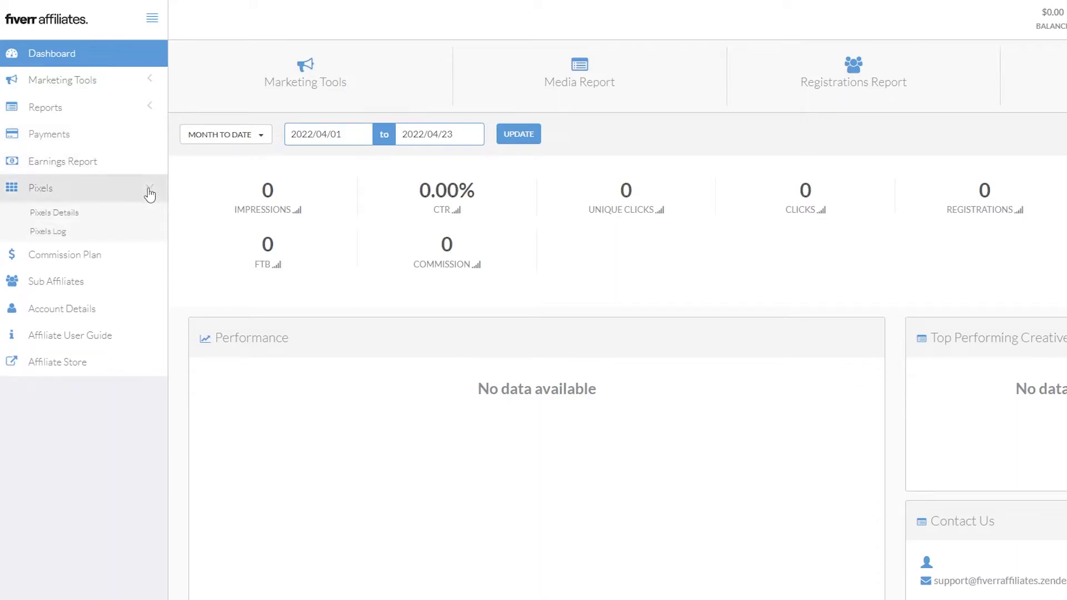
pyautogui.click(148, 198)
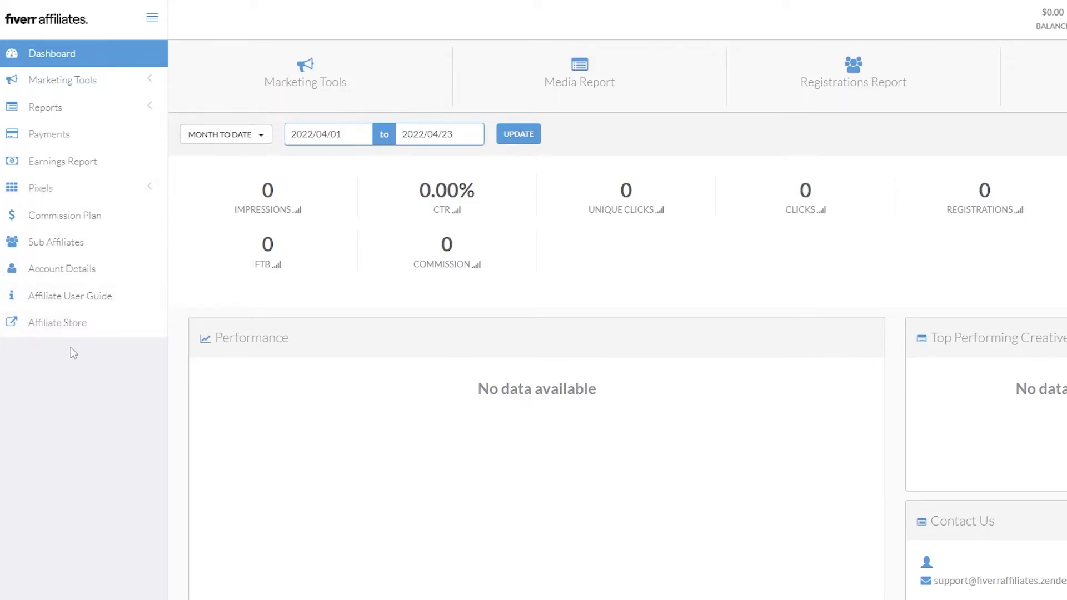
# Step: View the Affiliate Store and the Affiliate User Guide
pyautogui.click(40, 332)
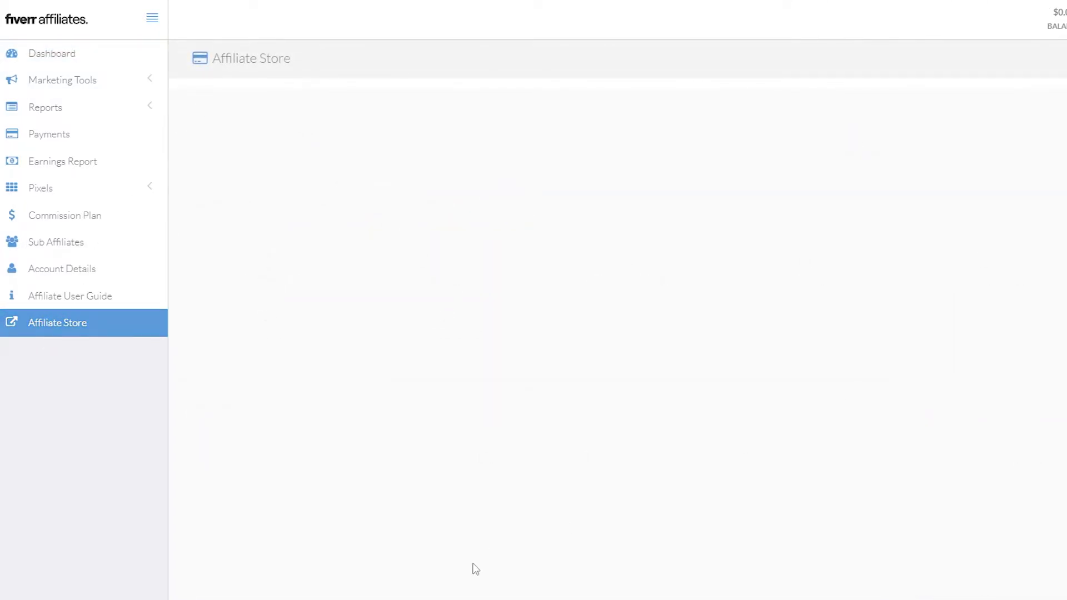
pyautogui.click(81, 295)
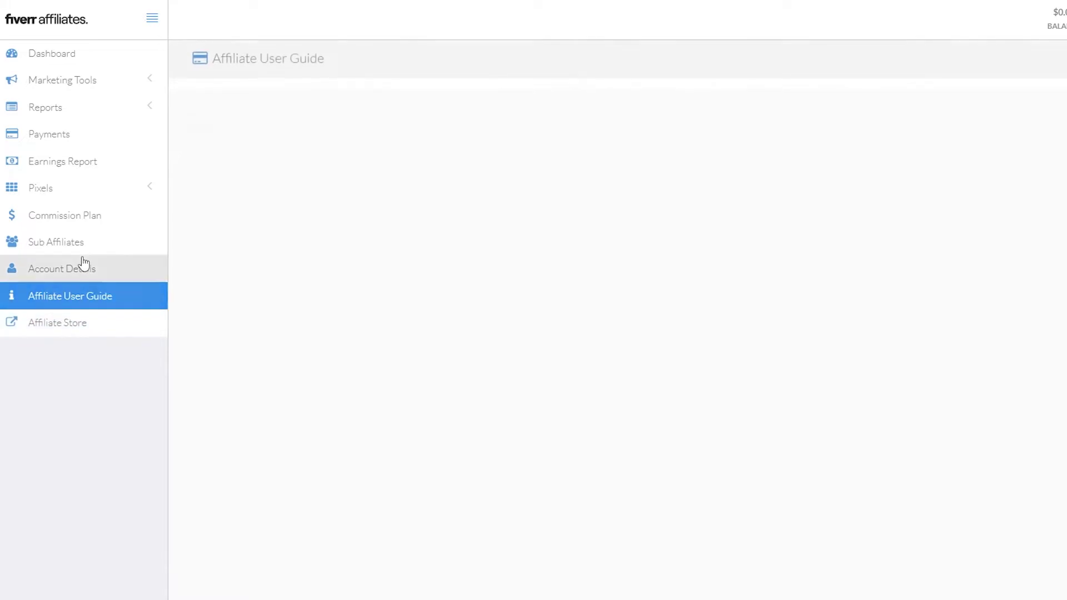
# Step: View the Sub Affiliates options, the personal information in the account details and the account's Sources
pyautogui.click(81, 267)
pyautogui.click(83, 243)
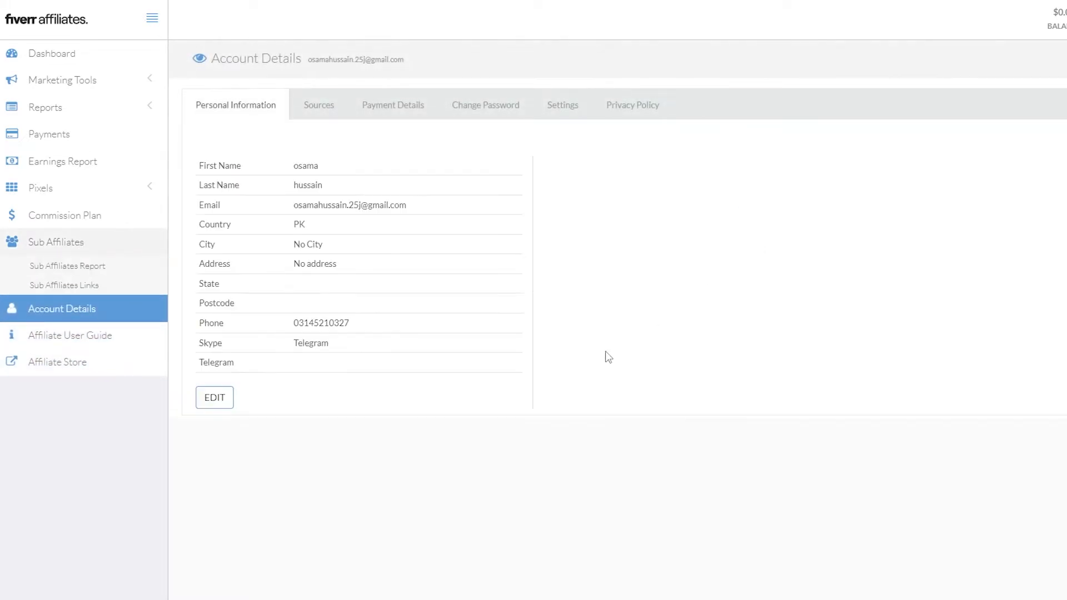
pyautogui.click(88, 312)
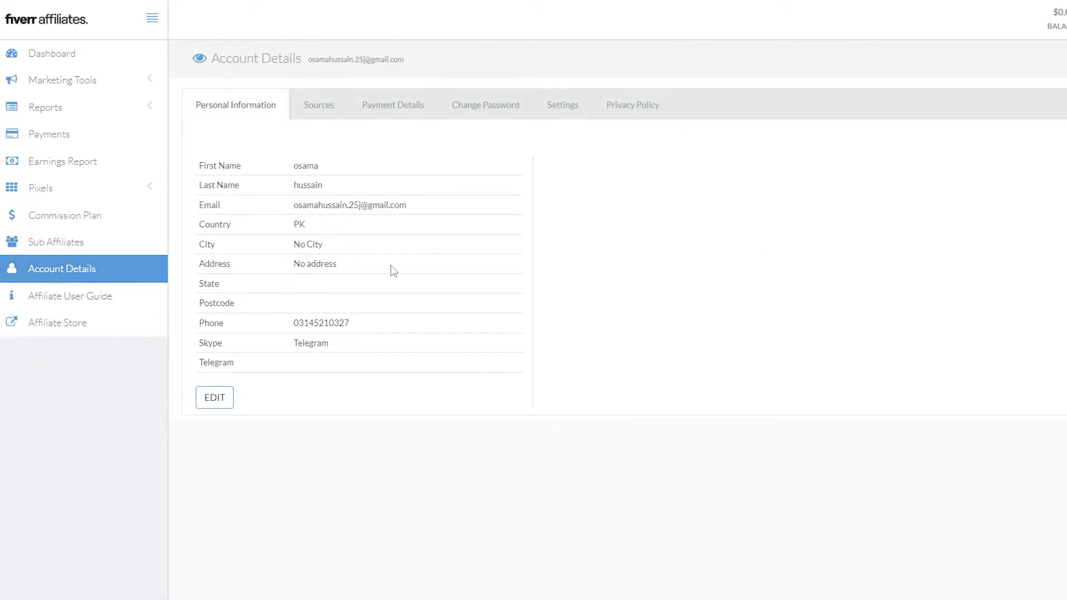
pyautogui.click(343, 112)
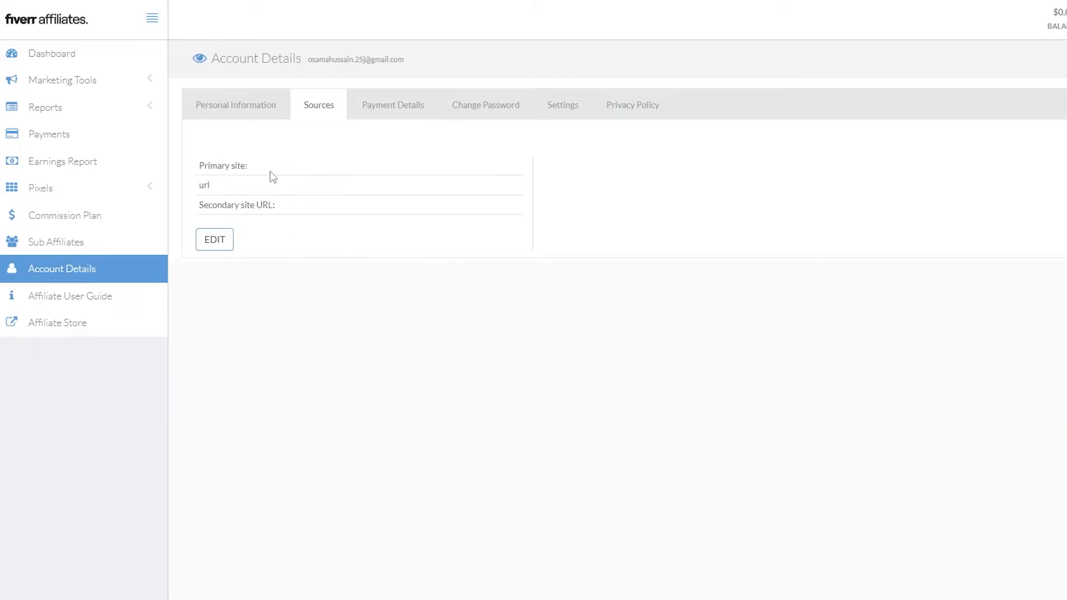
# Step: Open the account's Sources for editing to inspect the primary and secondary site fields, and view the Payment Details
pyautogui.moveTo(272, 178); pyautogui.dragTo(268, 204)
pyautogui.click(223, 242)
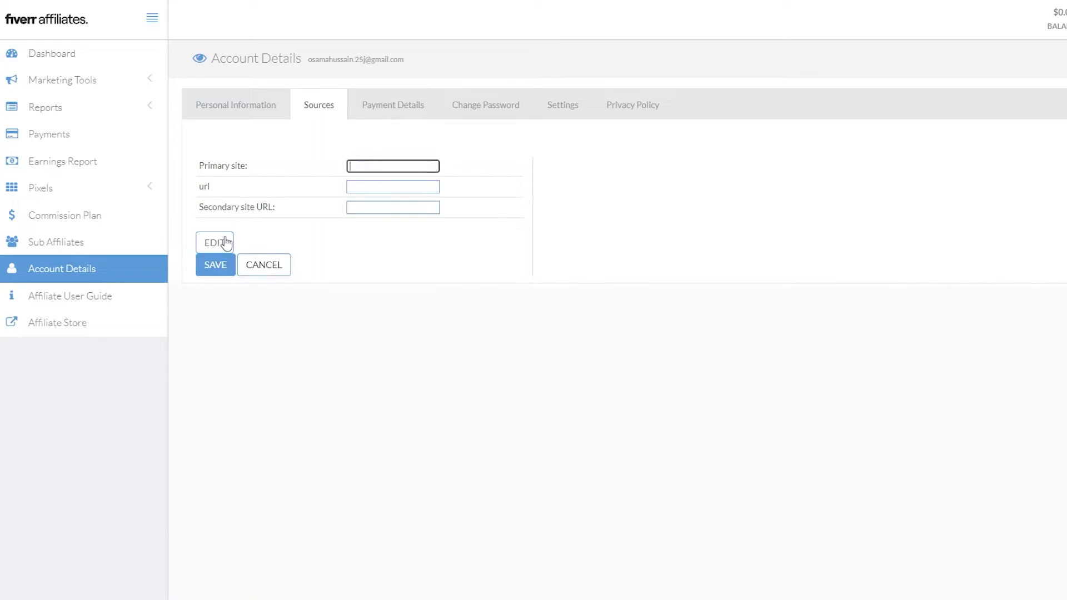
pyautogui.click(393, 165)
pyautogui.click(398, 186)
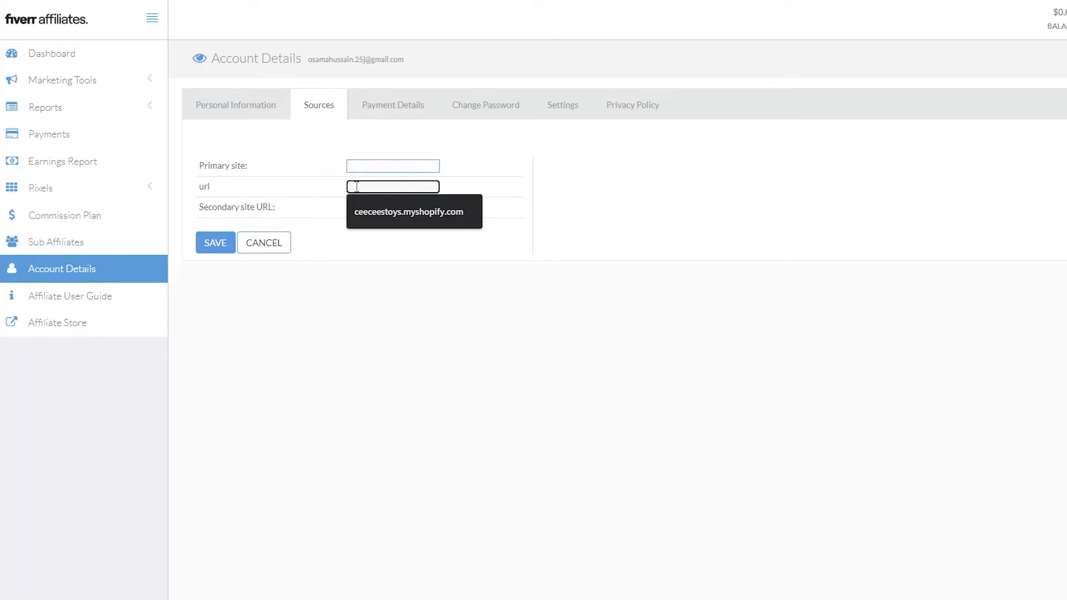
pyautogui.click(318, 186)
pyautogui.click(417, 112)
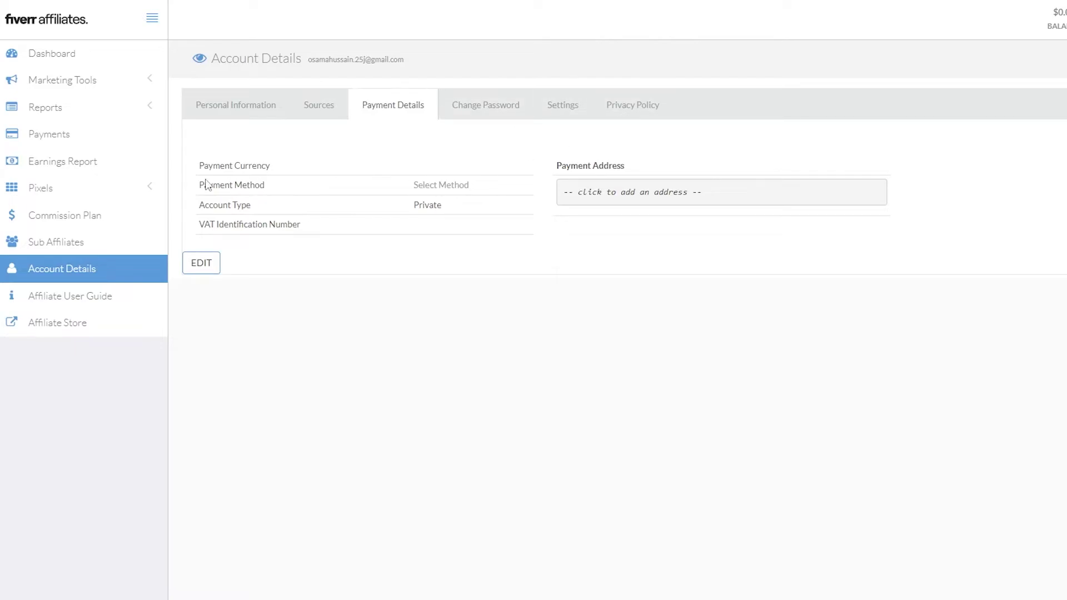
# Step: View the Commission Plan page with its Fiverr CPA entry and the All Marketing Tools page
pyautogui.click(60, 223)
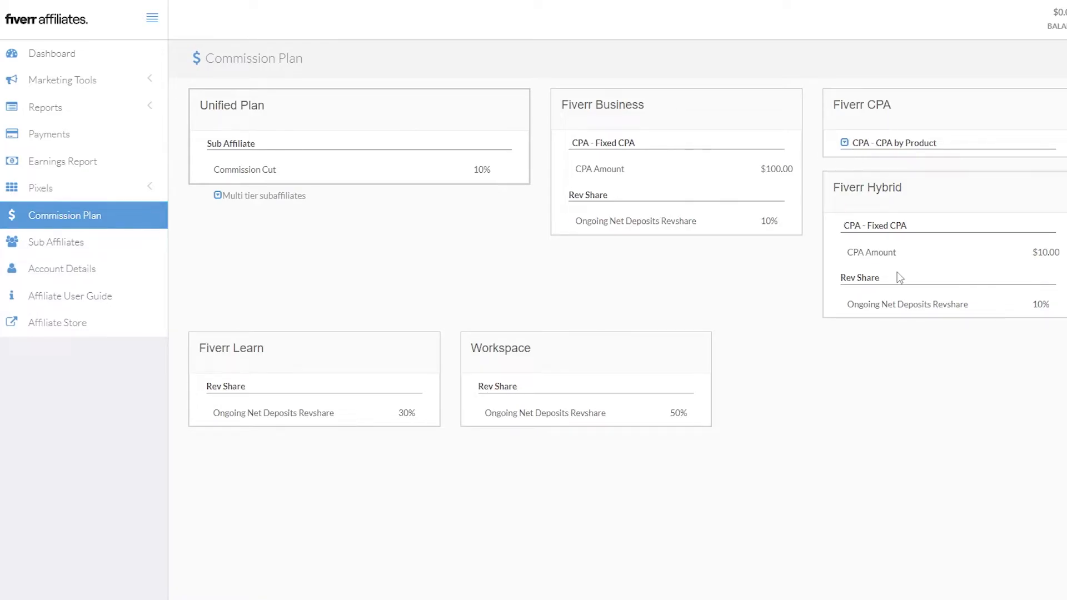
pyautogui.moveTo(860, 147); pyautogui.dragTo(916, 138)
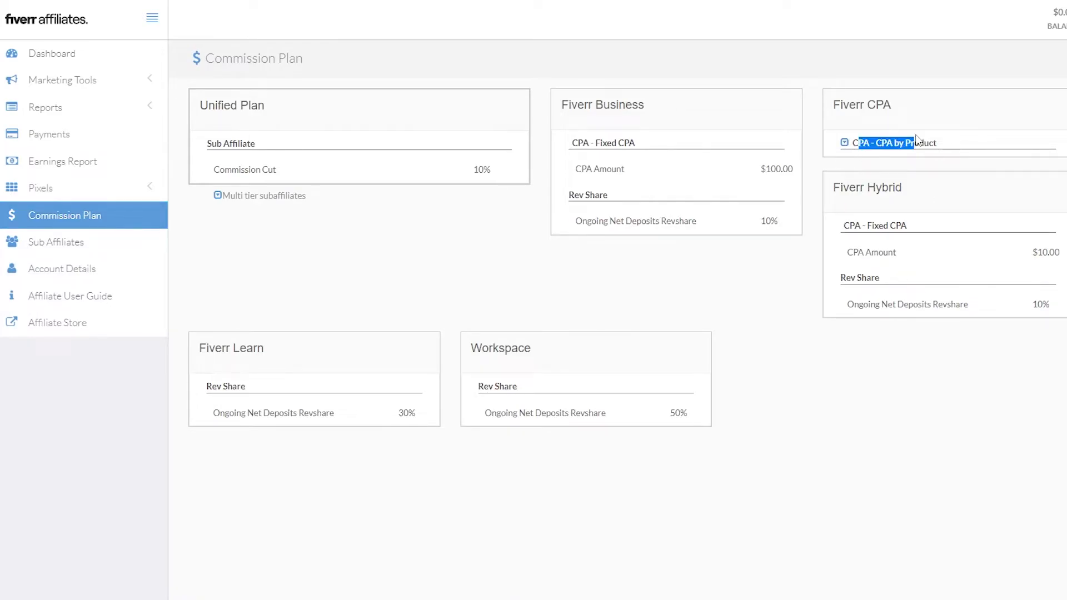
pyautogui.click(950, 147)
pyautogui.click(86, 89)
pyautogui.click(82, 76)
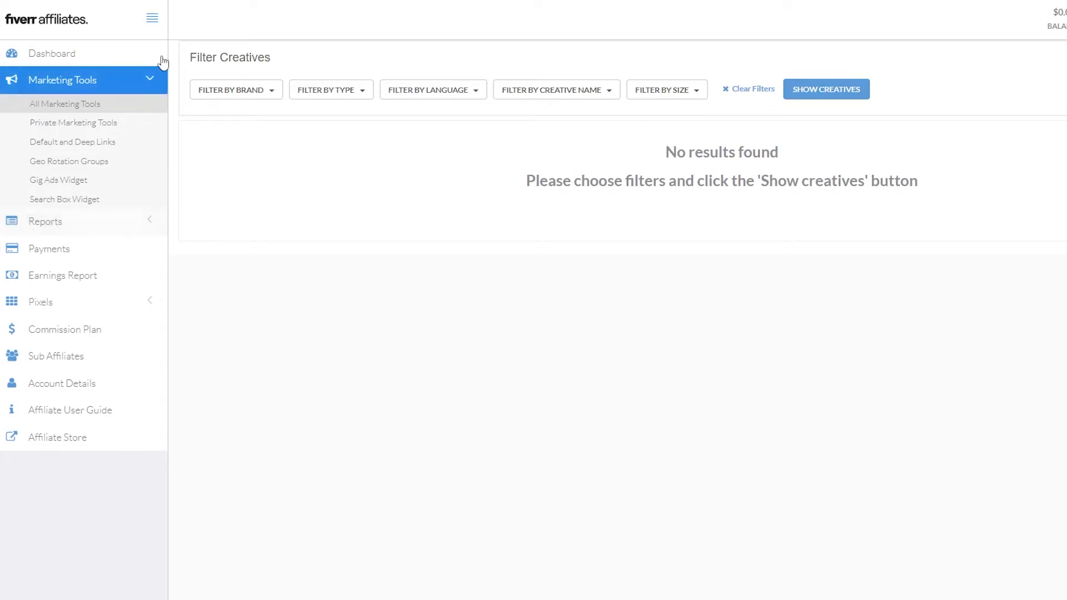
# Step: Reopen the Sources in the account details for editing and inspect the site URL fields
pyautogui.click(61, 383)
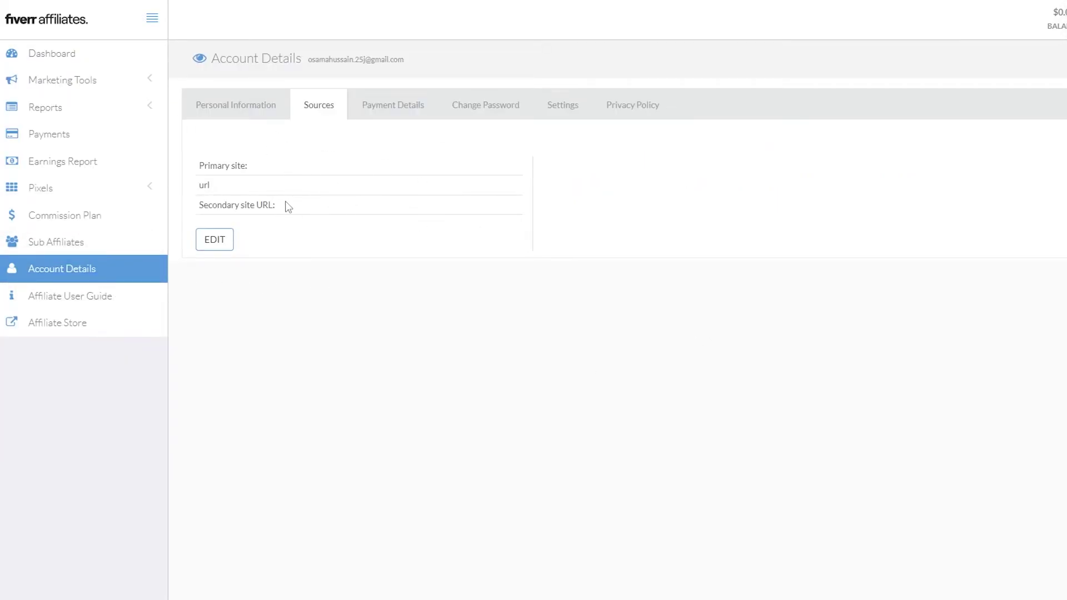
pyautogui.click(210, 244)
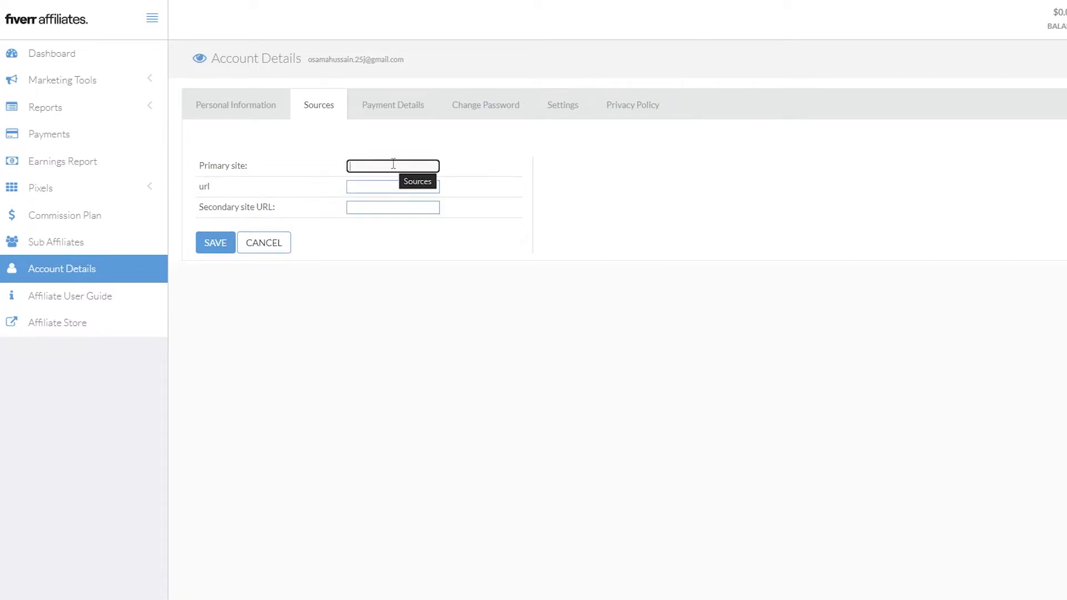
pyautogui.click(380, 193)
pyautogui.click(322, 215)
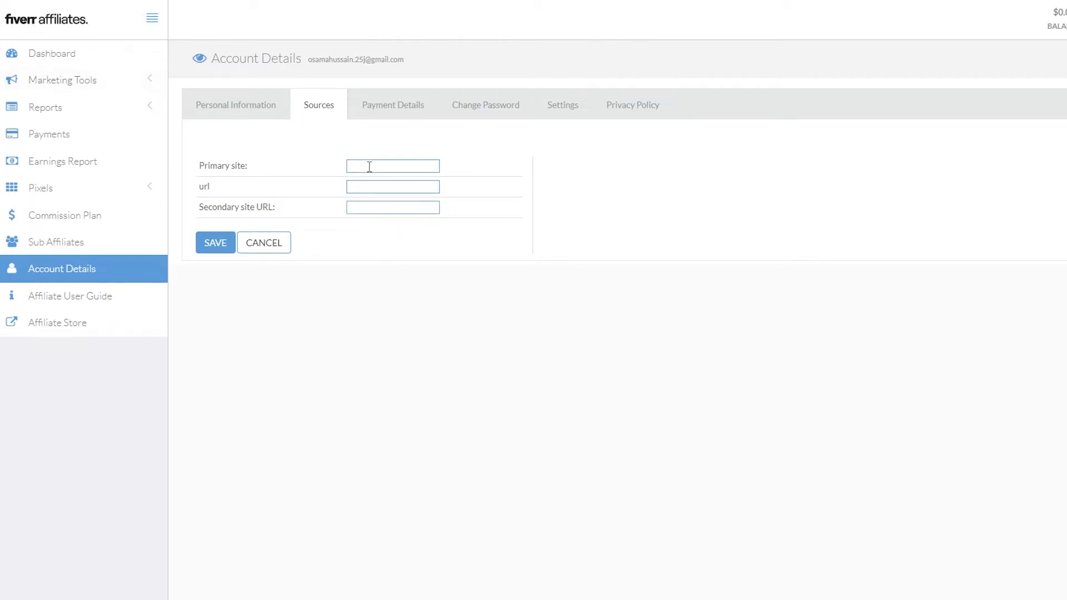
# Step: Show the Sub Affiliates Links page with its referral link
pyautogui.click(73, 240)
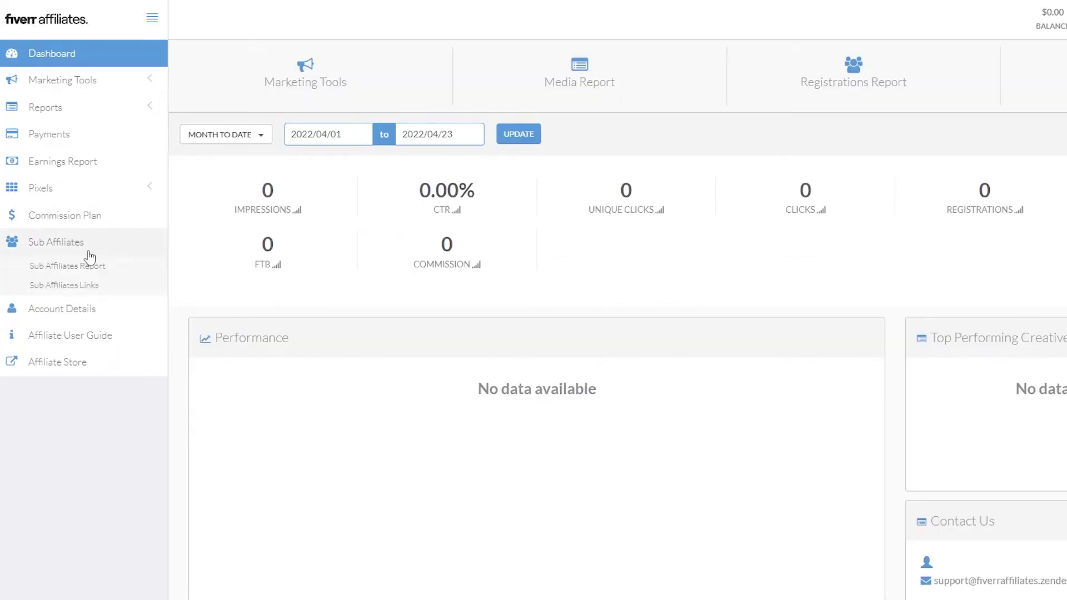
pyautogui.click(73, 289)
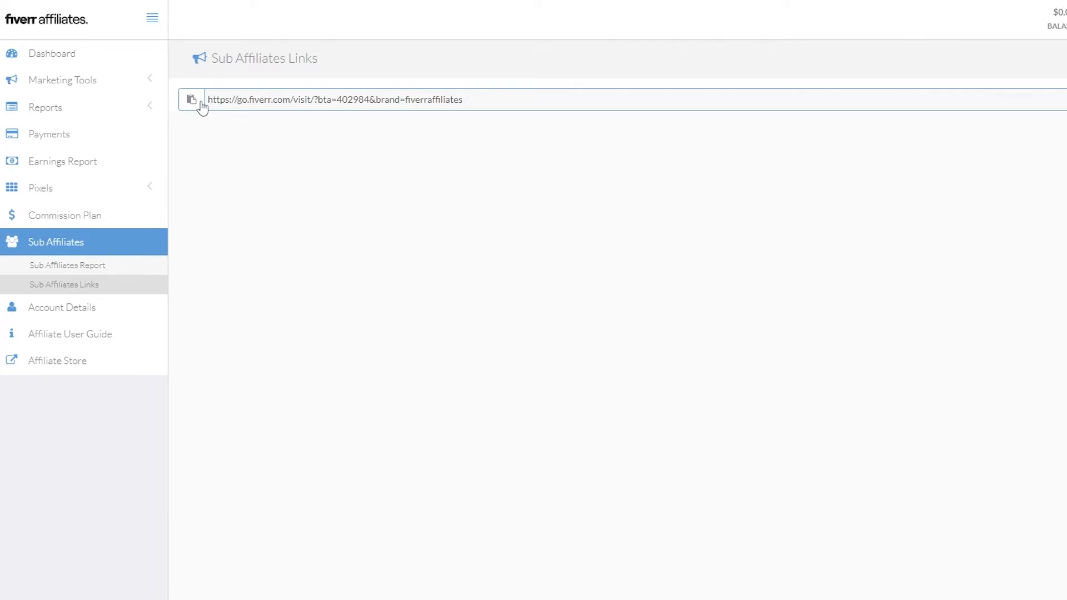
# Step: Expand the CPA by Product list under Fiverr CPA in the Commission Plan and look through its rates
pyautogui.click(65, 218)
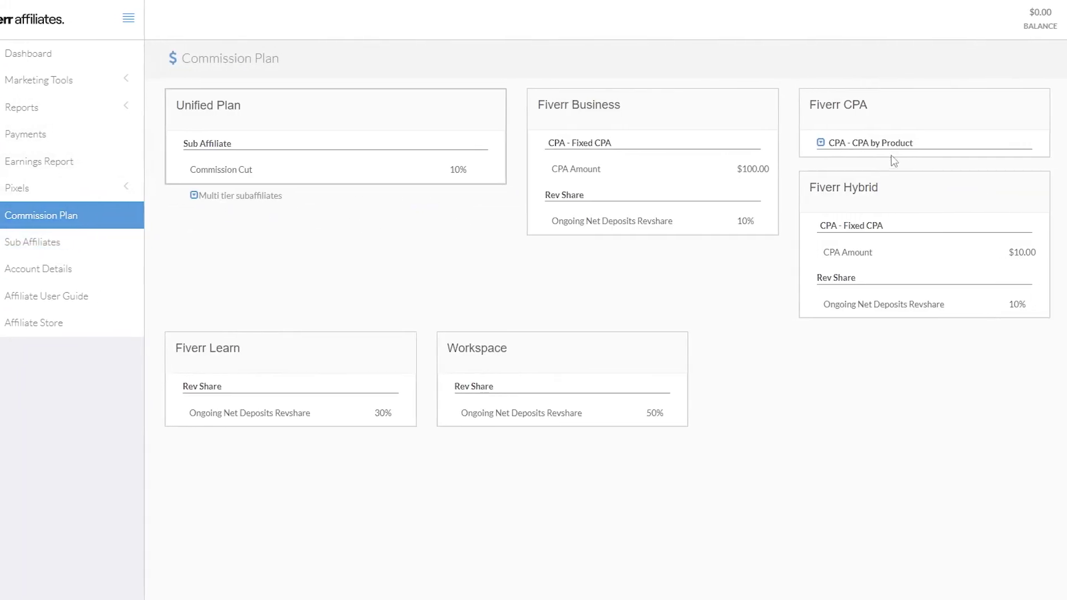
pyautogui.click(901, 145)
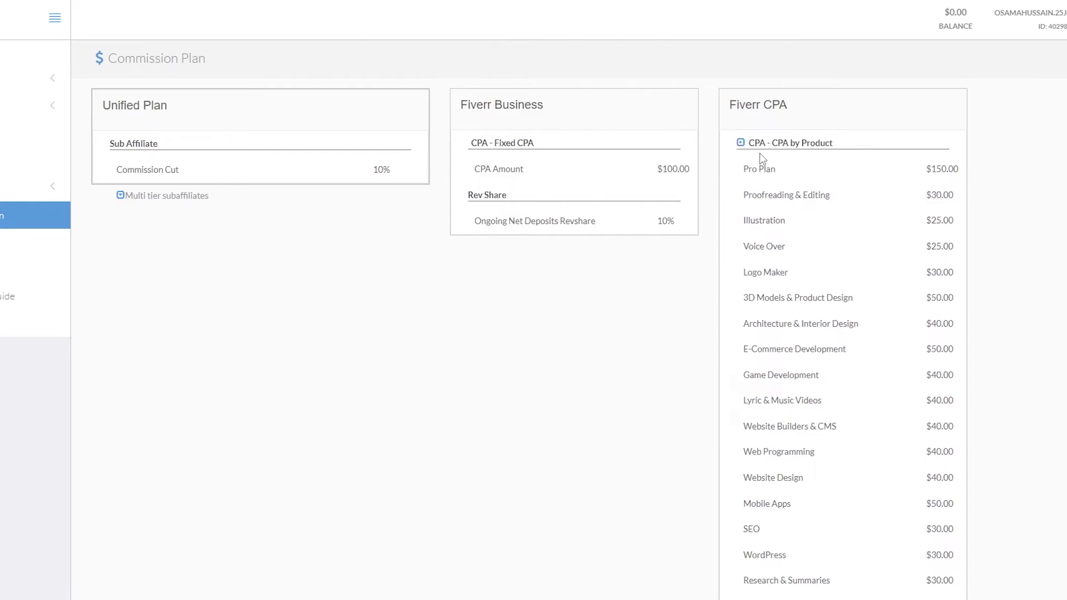
pyautogui.scroll(-3, 933, 145)
pyautogui.scroll(3, 945, 161)
pyautogui.scroll(-2, 814, 187)
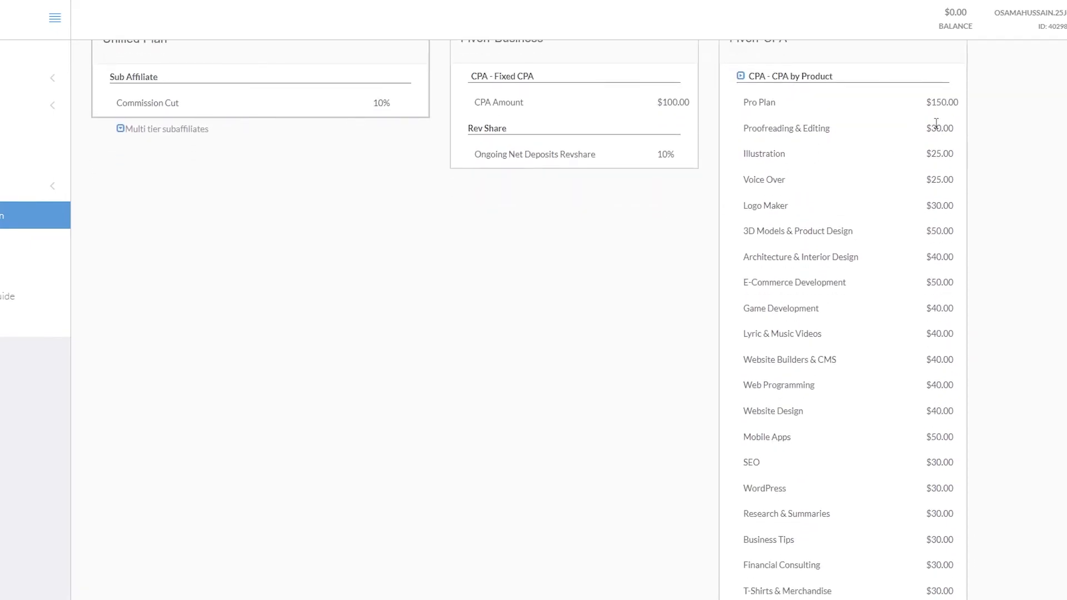
pyautogui.scroll(-10, 945, 166)
pyautogui.moveTo(935, 135); pyautogui.dragTo(938, 379)
pyautogui.scroll(10, 1049, 293)
pyautogui.click(887, 176)
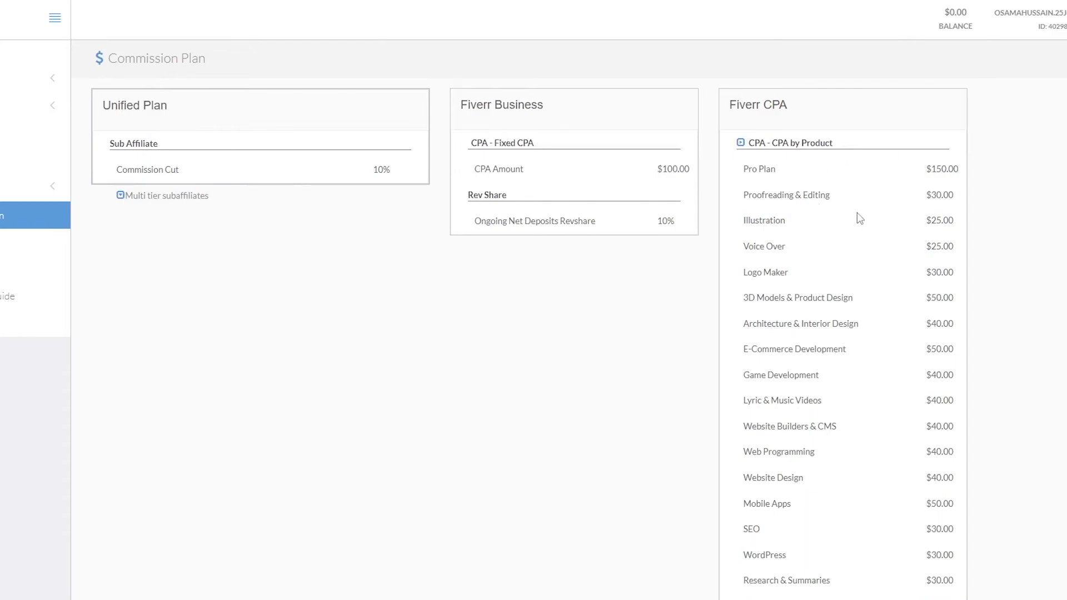
# Step: Examine the Fiverr CPA commission for individual product categories down to the end of the list, and collapse the list
pyautogui.moveTo(756, 195); pyautogui.dragTo(852, 214)
pyautogui.moveTo(926, 220); pyautogui.dragTo(973, 262)
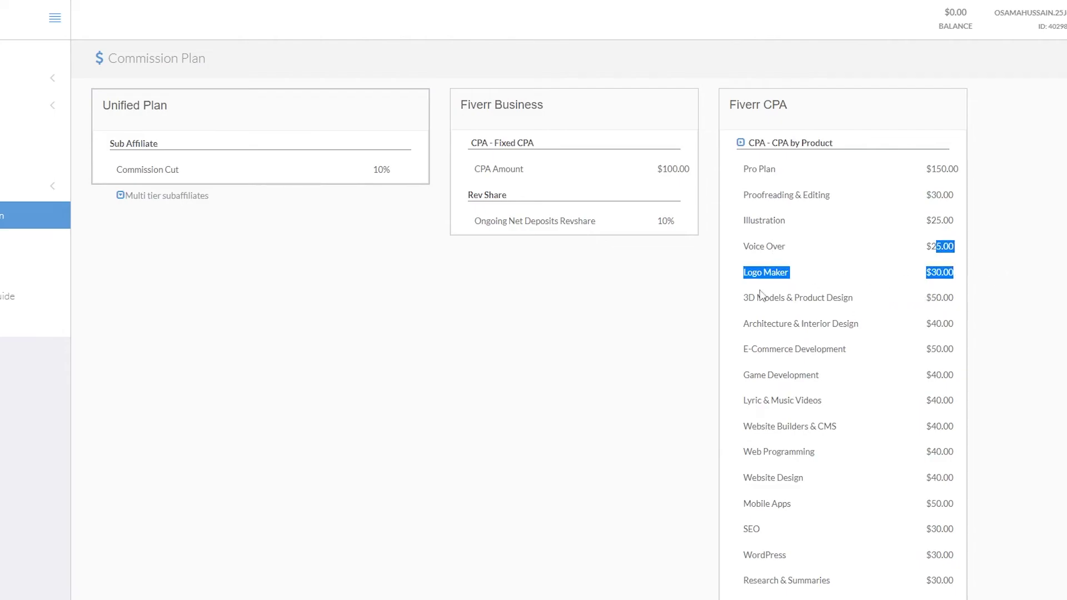
pyautogui.moveTo(758, 297); pyautogui.dragTo(821, 298)
pyautogui.moveTo(943, 298); pyautogui.dragTo(964, 303)
pyautogui.scroll(-1, 945, 311)
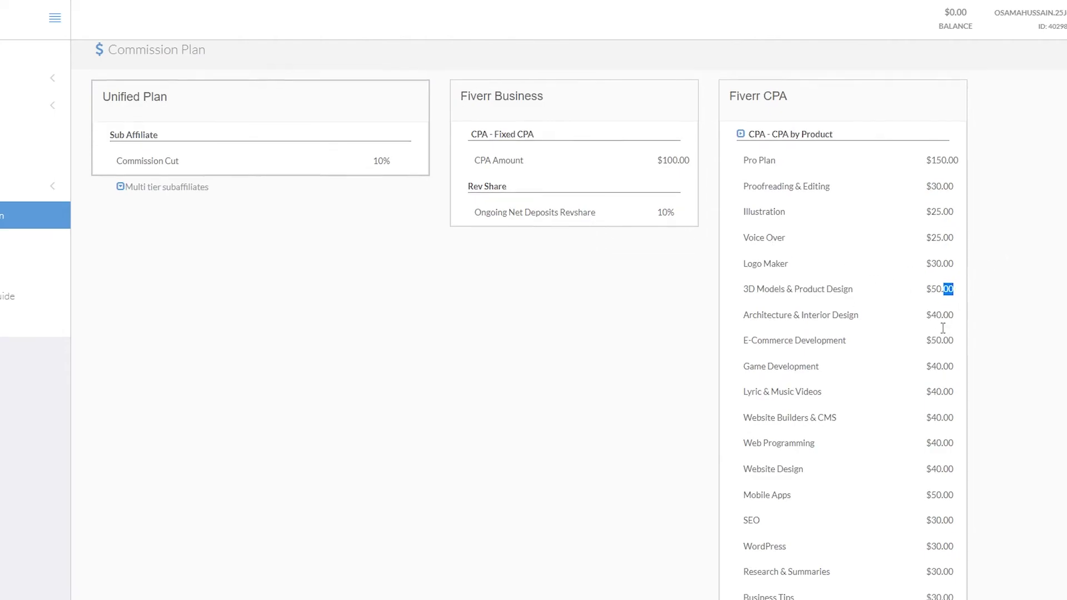
pyautogui.moveTo(780, 282); pyautogui.dragTo(846, 281)
pyautogui.moveTo(930, 282); pyautogui.dragTo(954, 284)
pyautogui.scroll(-2, 954, 329)
pyautogui.scroll(-2, 948, 397)
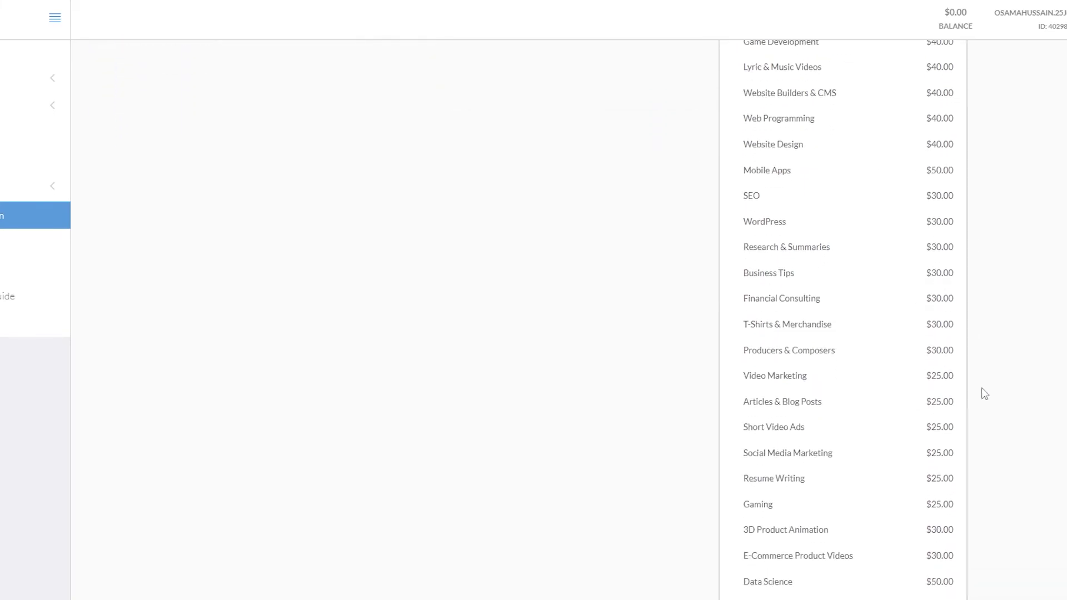
pyautogui.scroll(1, 937, 394)
pyautogui.scroll(-3, 950, 448)
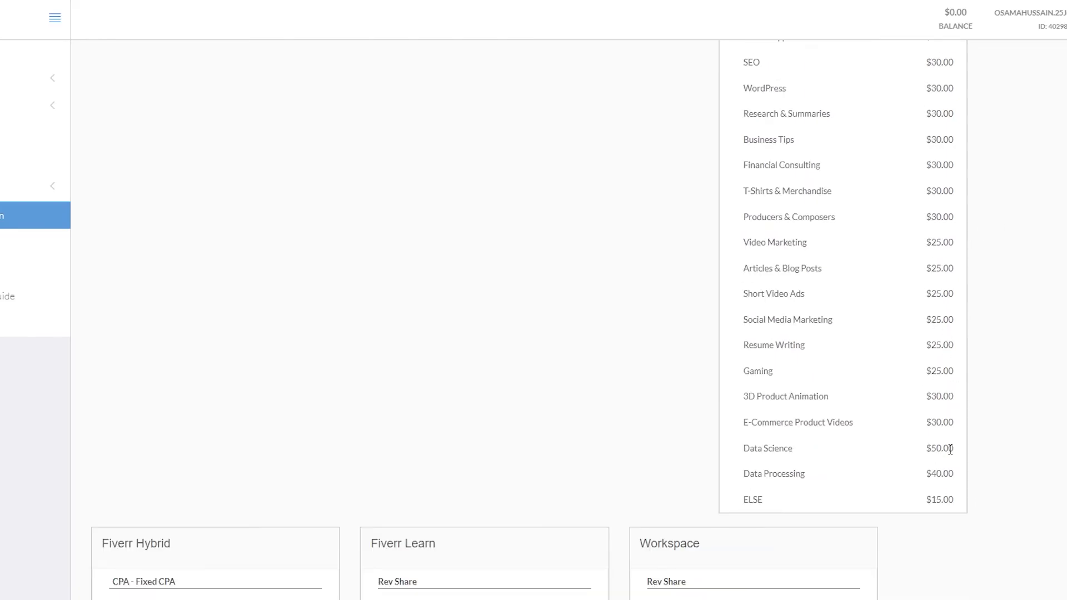
pyautogui.scroll(7, 931, 503)
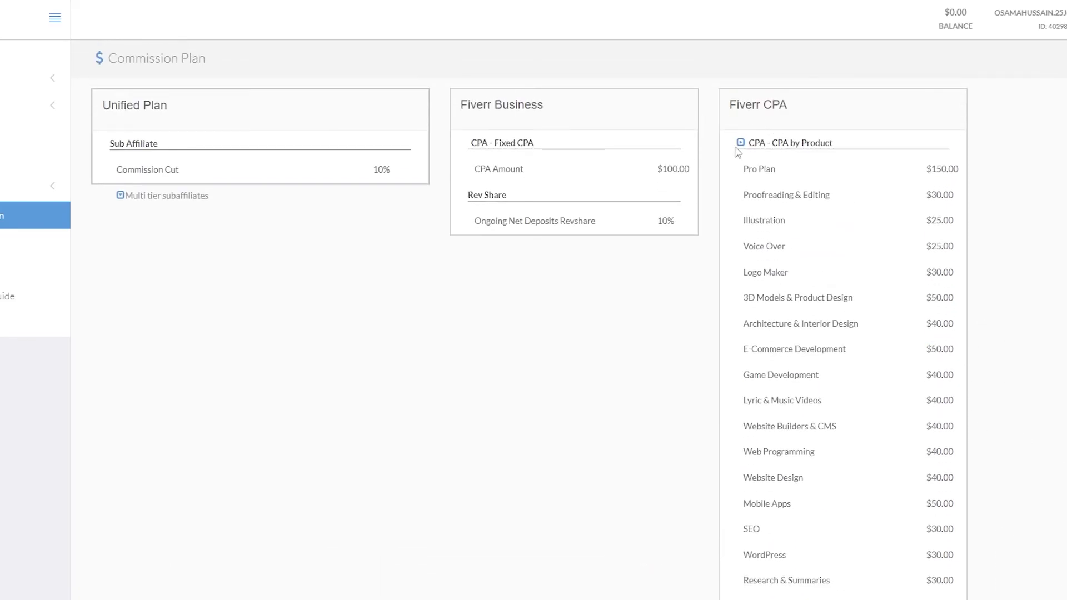
pyautogui.click(739, 142)
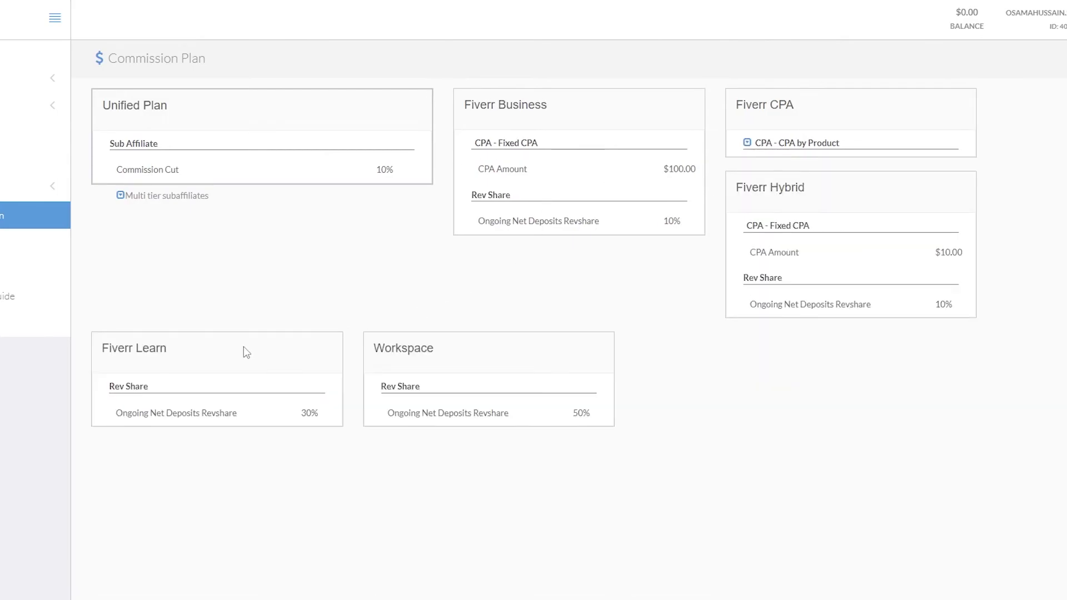
# Step: Examine the commission terms of the Unified Plan, Fiverr Learn and Workspace plans
pyautogui.moveTo(147, 170); pyautogui.dragTo(199, 182)
pyautogui.moveTo(376, 169); pyautogui.dragTo(412, 173)
pyautogui.click(409, 259)
pyautogui.moveTo(377, 386); pyautogui.dragTo(436, 400)
pyautogui.moveTo(591, 414); pyautogui.dragTo(576, 414)
pyautogui.moveTo(505, 413); pyautogui.dragTo(332, 414)
pyautogui.click(113, 402)
pyautogui.moveTo(108, 410); pyautogui.dragTo(282, 419)
pyautogui.moveTo(371, 346); pyautogui.dragTo(560, 361)
pyautogui.moveTo(571, 411); pyautogui.dragTo(592, 418)
pyautogui.click(695, 342)
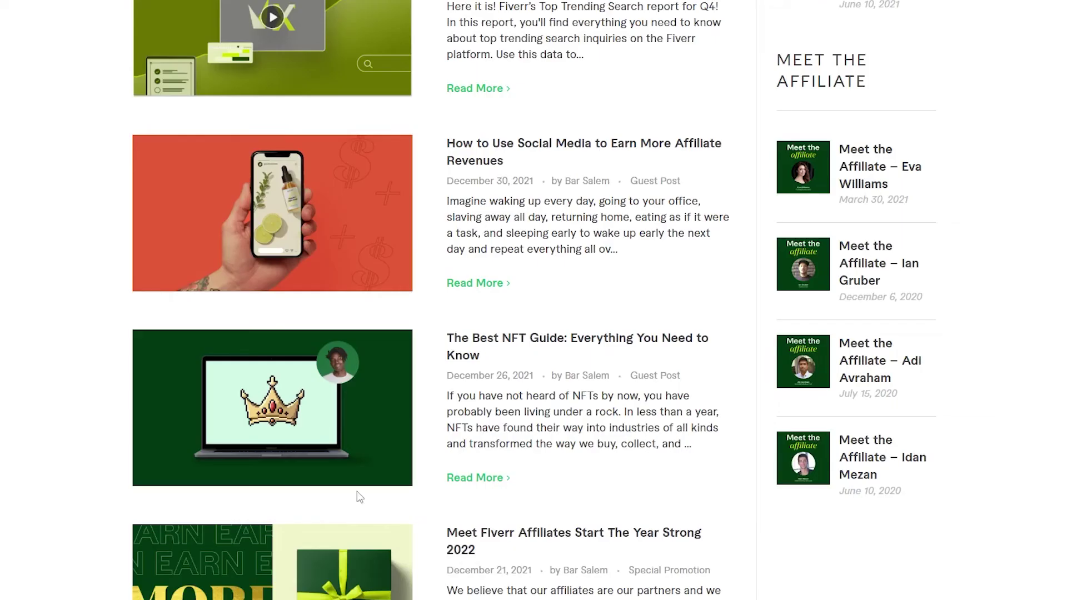
# Step: Browse the articles on the Fiverr Affiliates blog, from the newest post to the end of the page and back
pyautogui.scroll(-10, 358, 499)
pyautogui.scroll(2, 392, 528)
pyautogui.scroll(20, 395, 536)
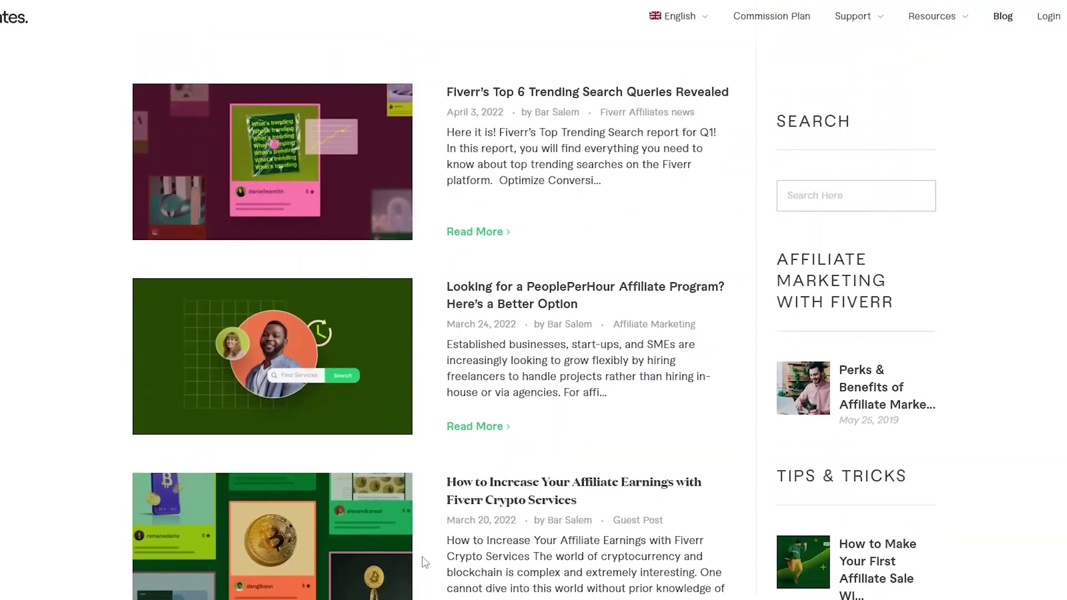
pyautogui.scroll(-10, 467, 310)
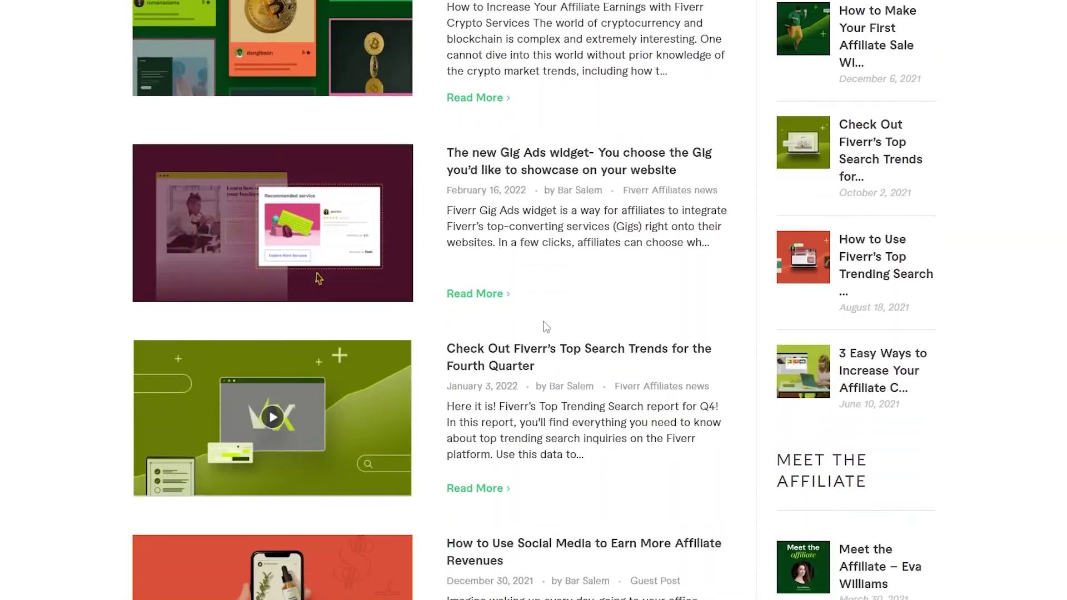
pyautogui.scroll(-15, 582, 311)
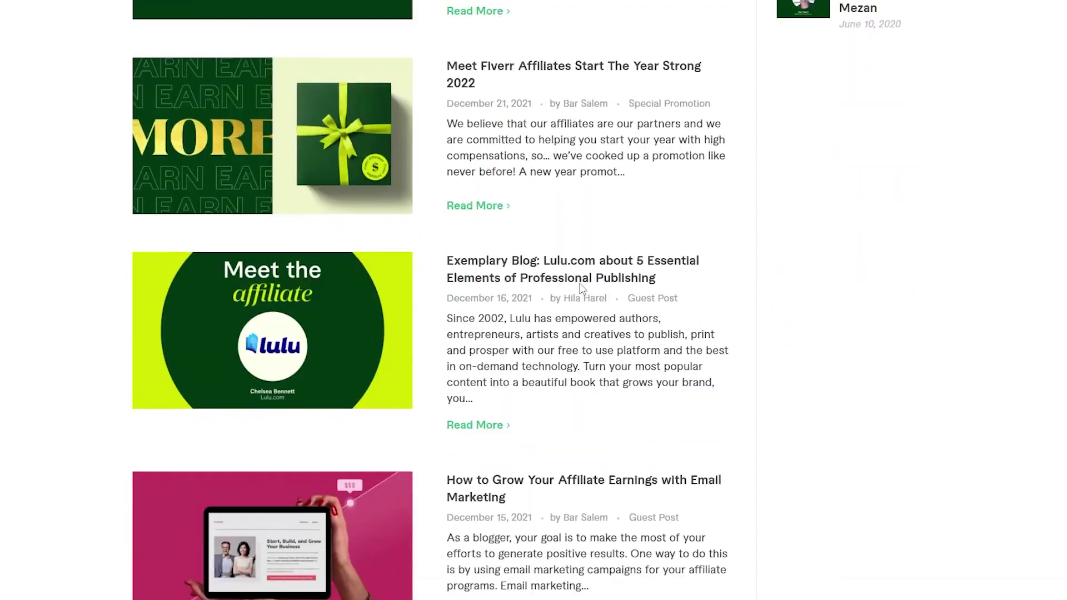
pyautogui.scroll(-5, 582, 289)
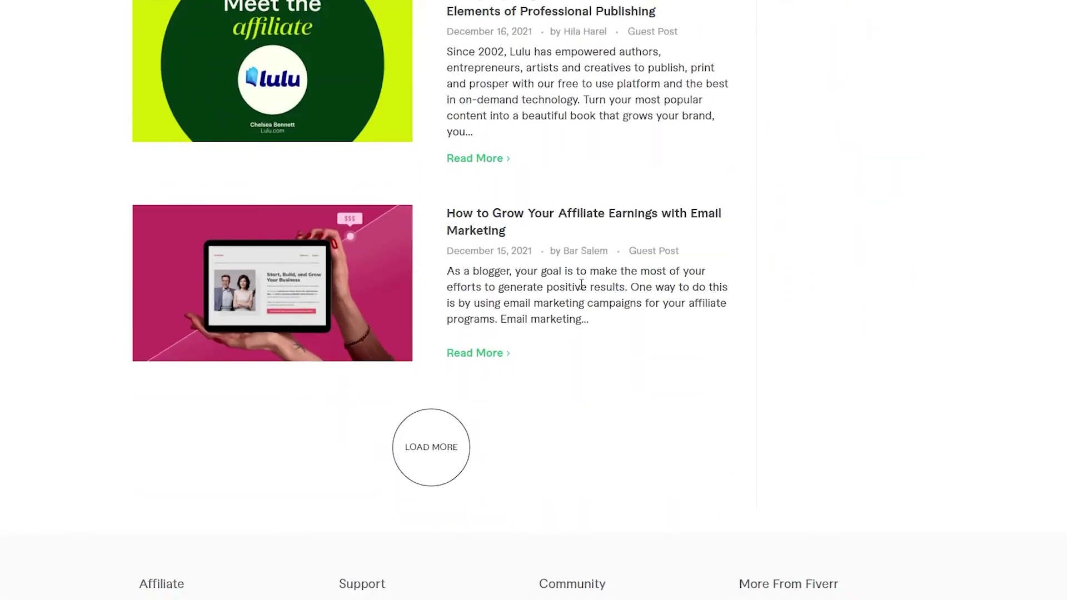
pyautogui.scroll(20, 581, 285)
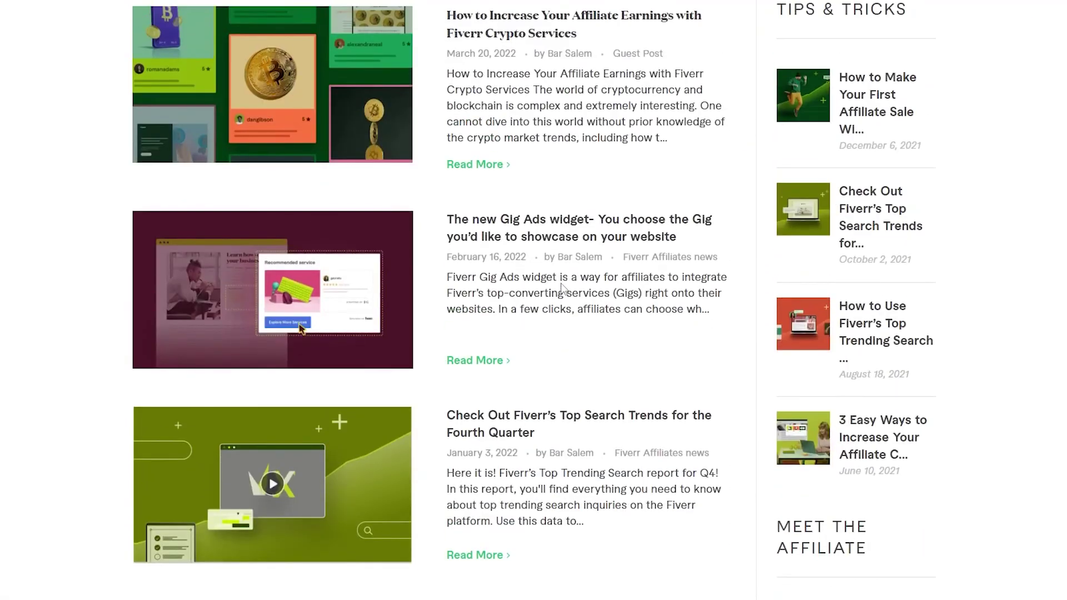
pyautogui.scroll(8, 563, 288)
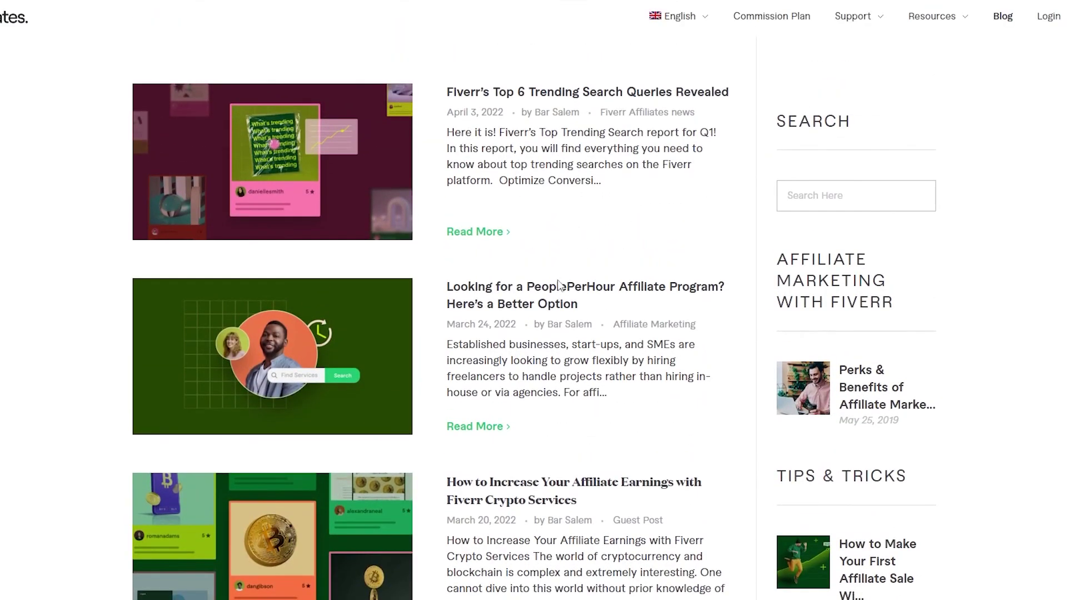